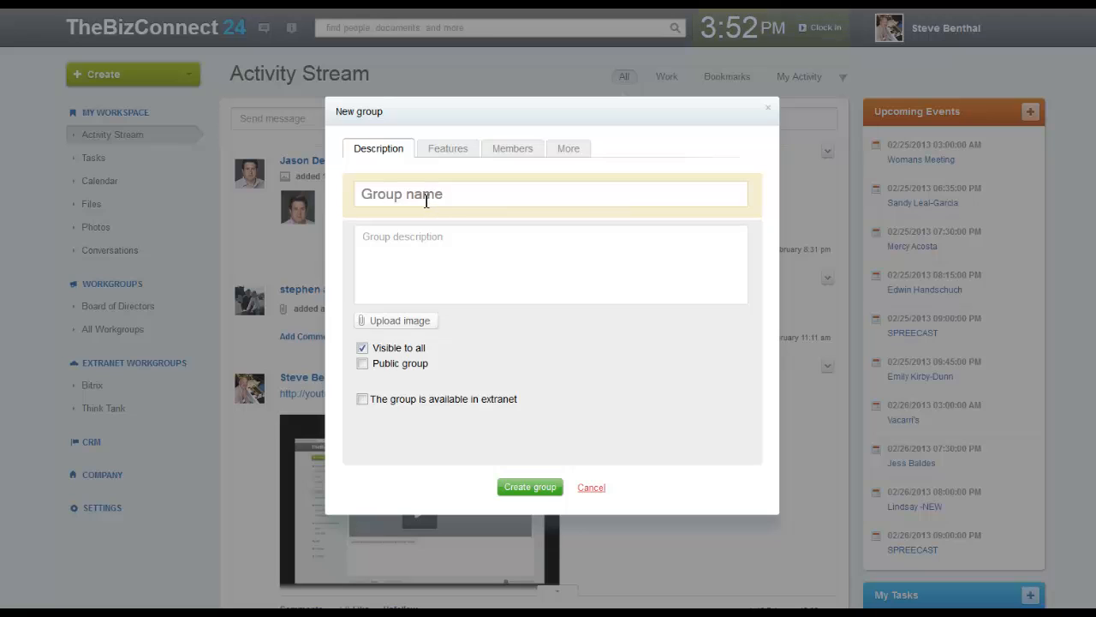
Name the new group 'Test Group' and describe it as 'This group is for testing purposes.'
left_click(426, 197)
type("Test")
key("Down")
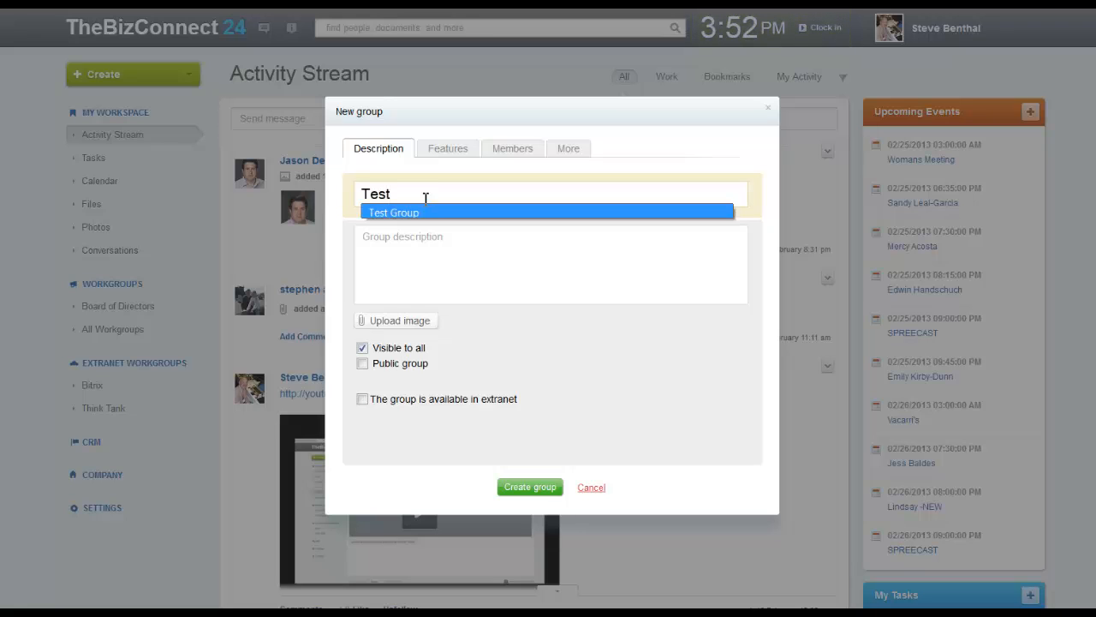
key("Tab")
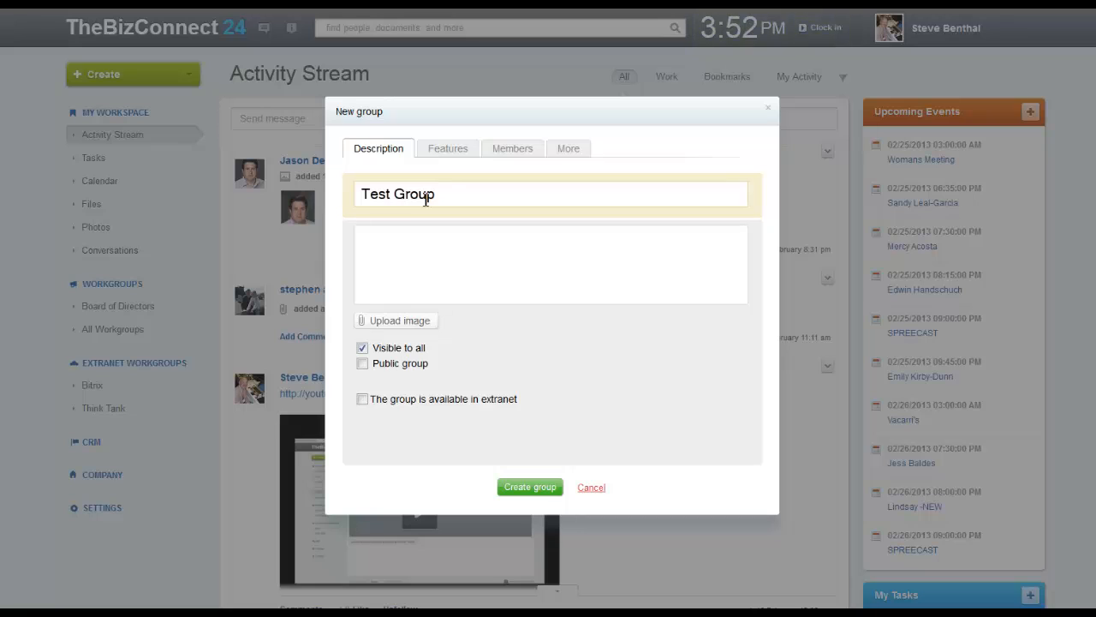
type("This group is for testing purposes.")
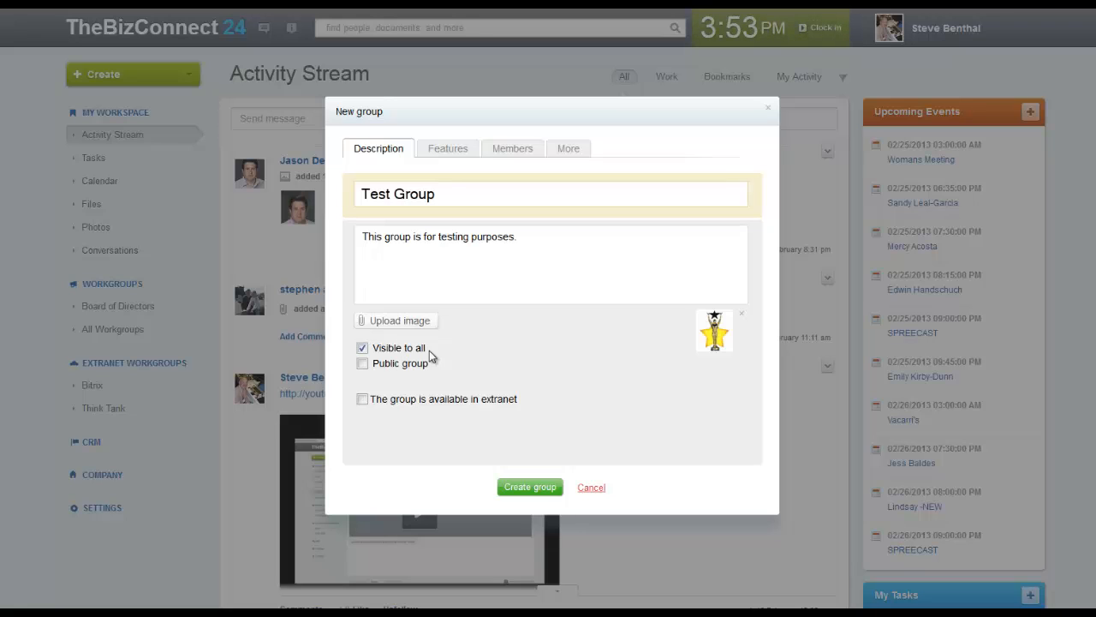
left_click(363, 348)
left_click(365, 349)
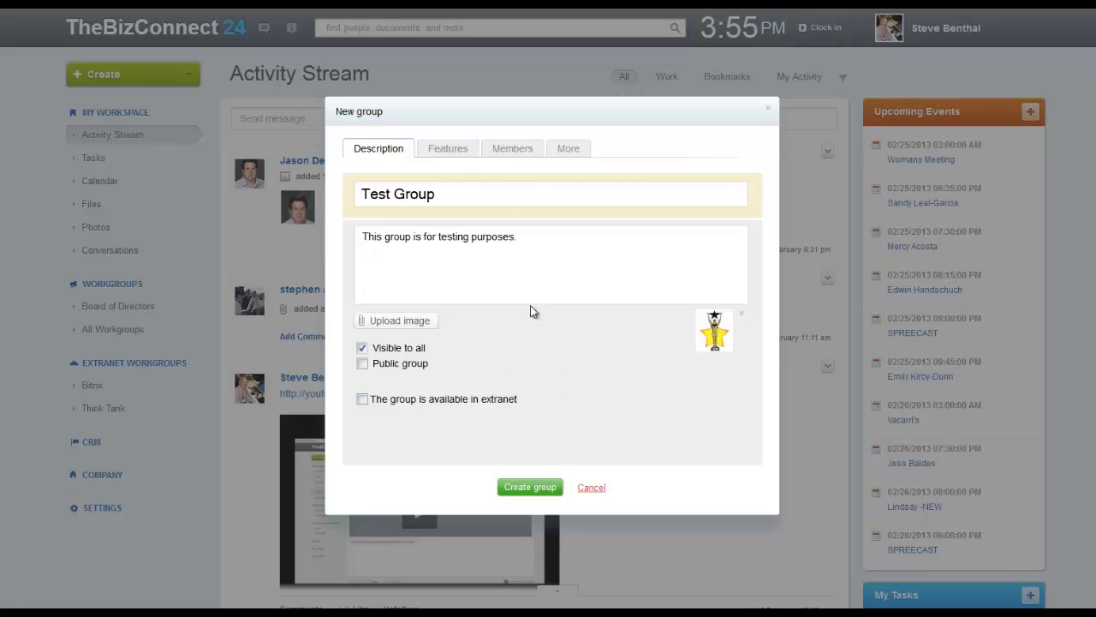
Toggle Photo Gallery off and back on, keeping all seven group features enabled
left_click(453, 153)
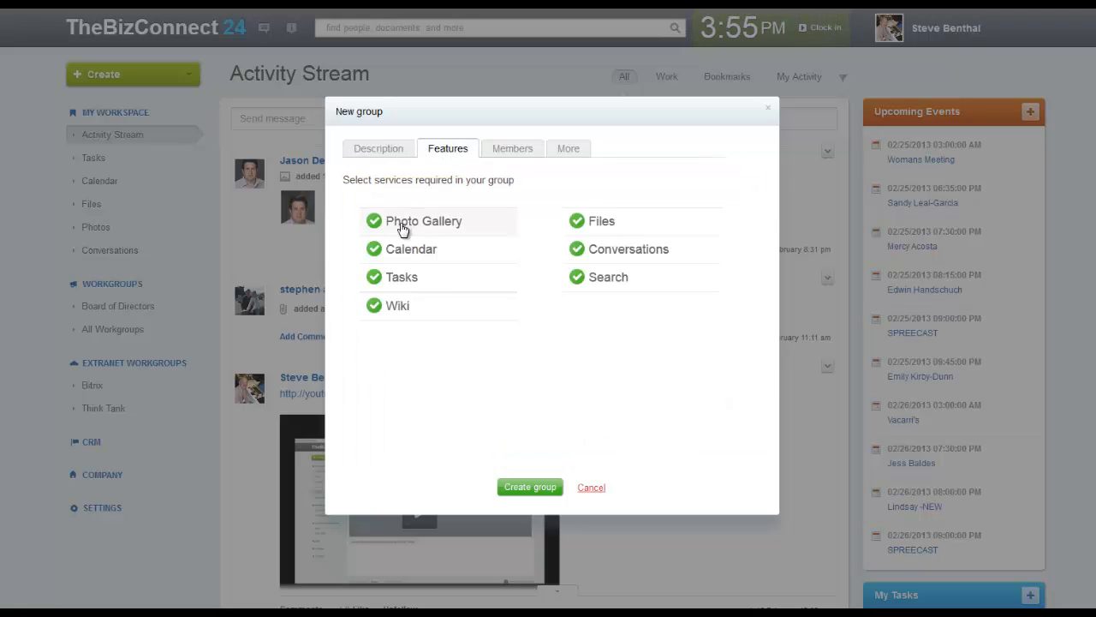
left_click(376, 227)
left_click(376, 226)
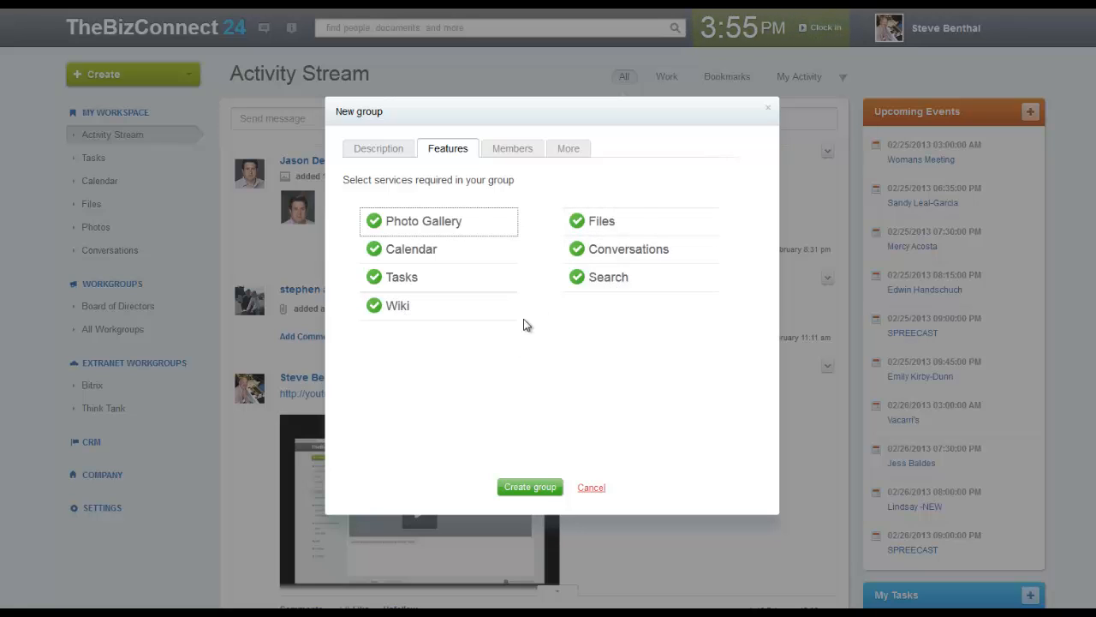
left_click(510, 150)
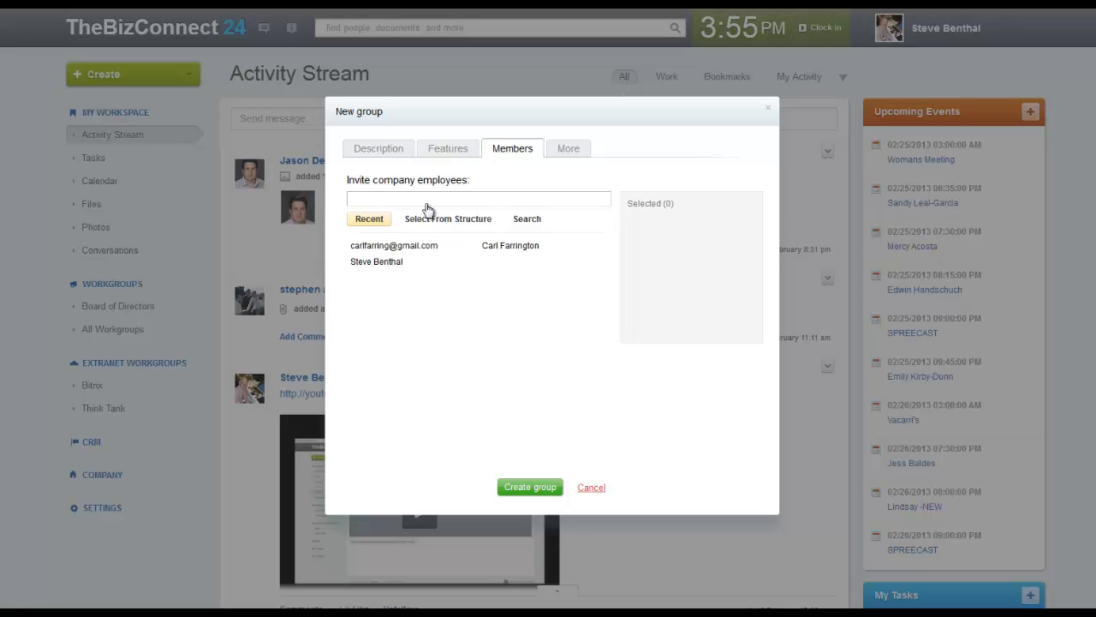
Invite a recent contact, two Board of Directors members and an employee found by 'jas', then create the group
left_click(383, 247)
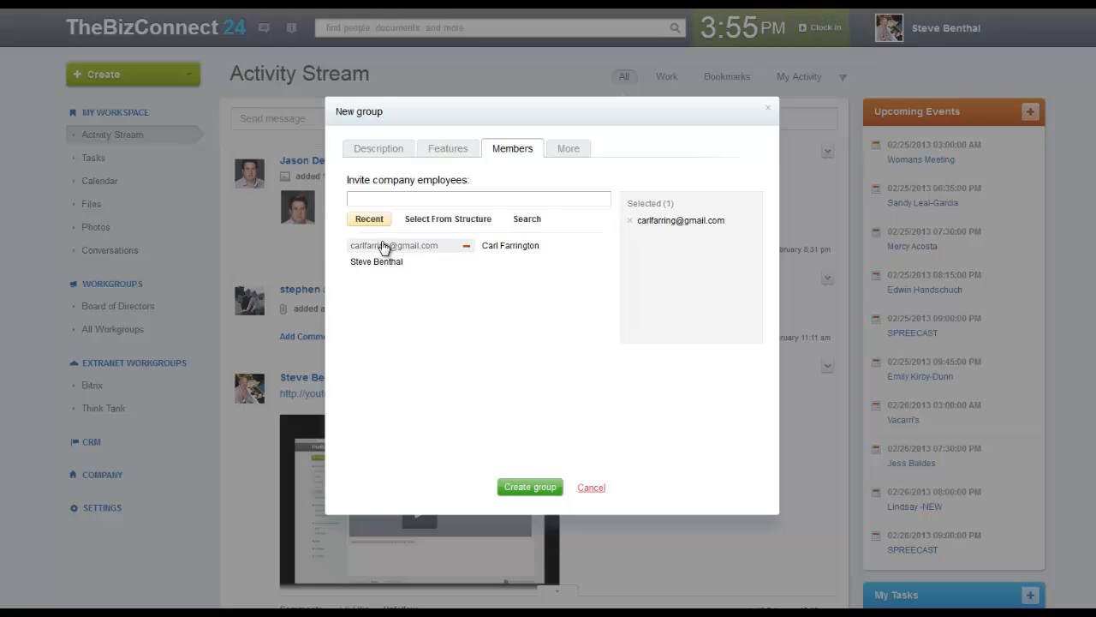
left_click(453, 221)
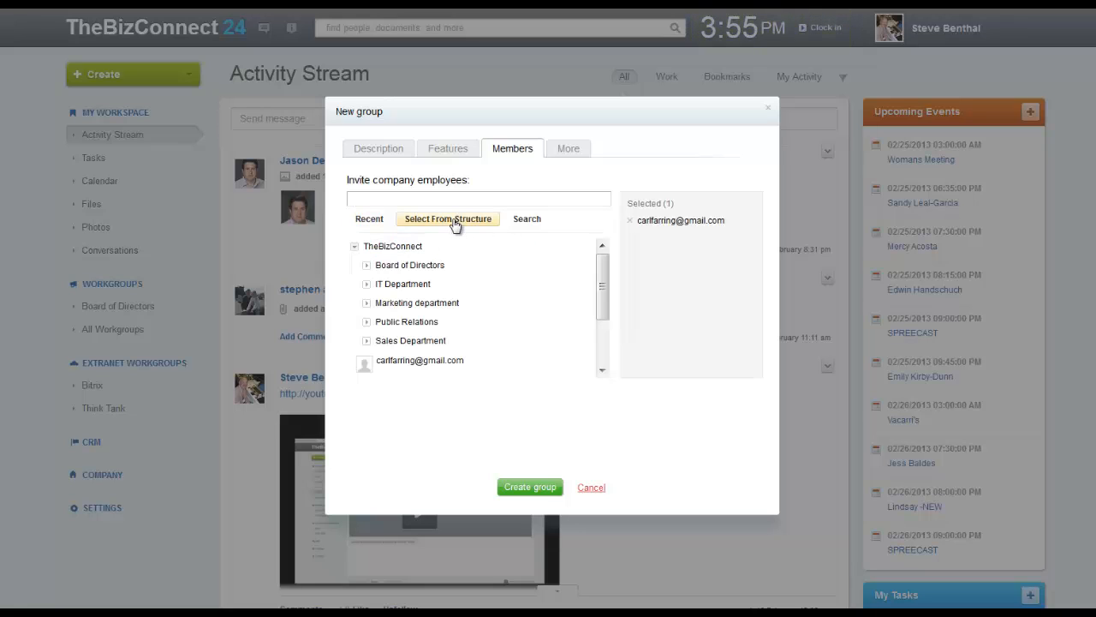
left_click(390, 268)
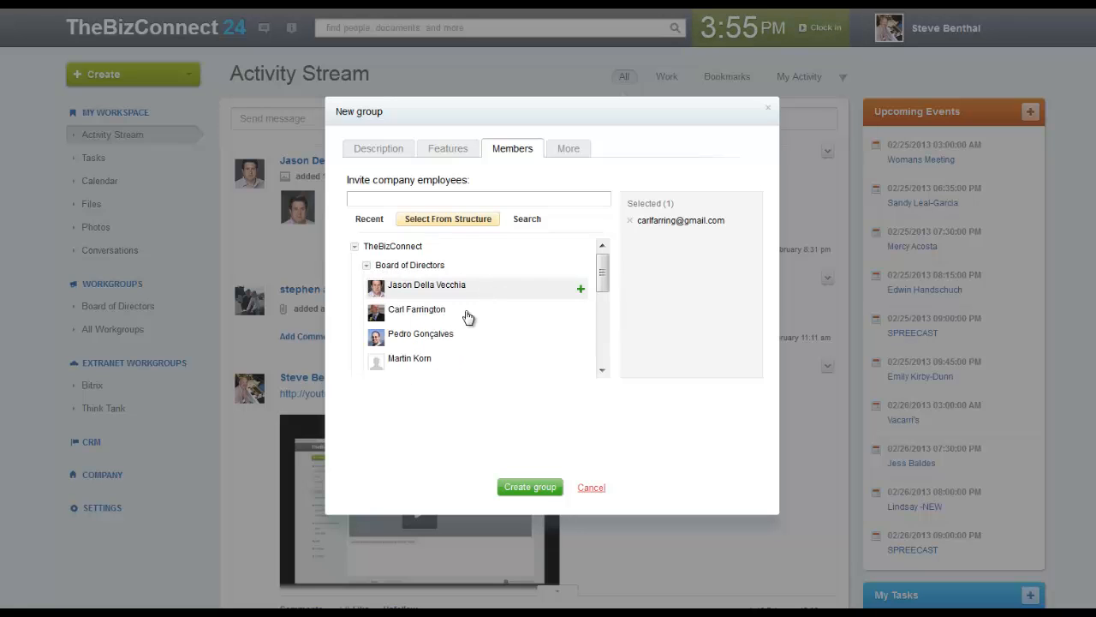
left_click(444, 339)
scroll(444, 339, "down", 1)
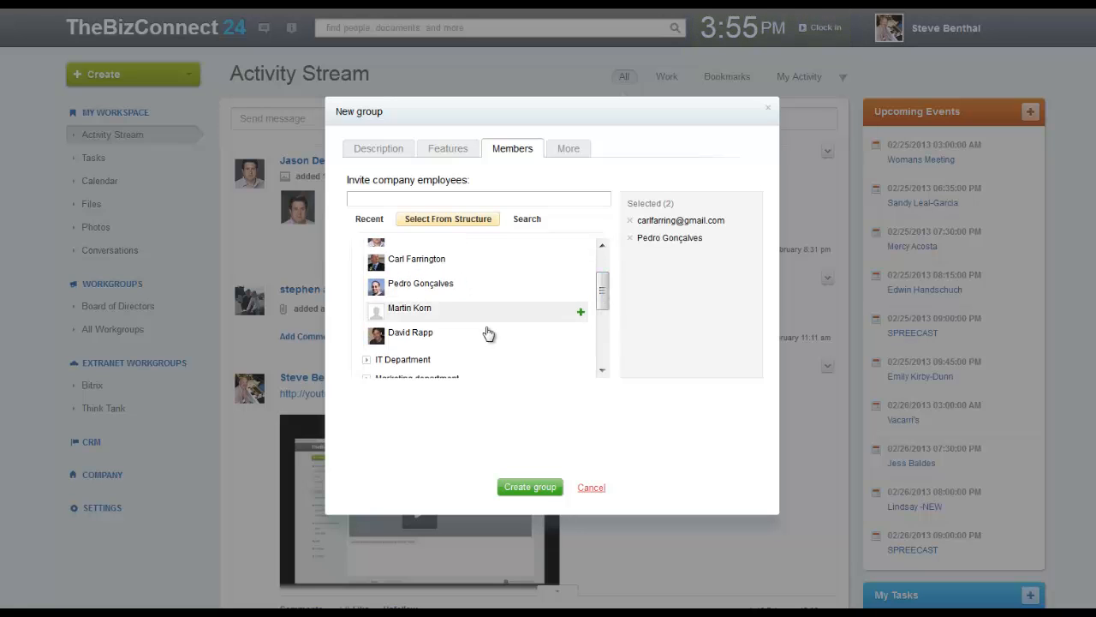
left_click(432, 336)
left_click(527, 219)
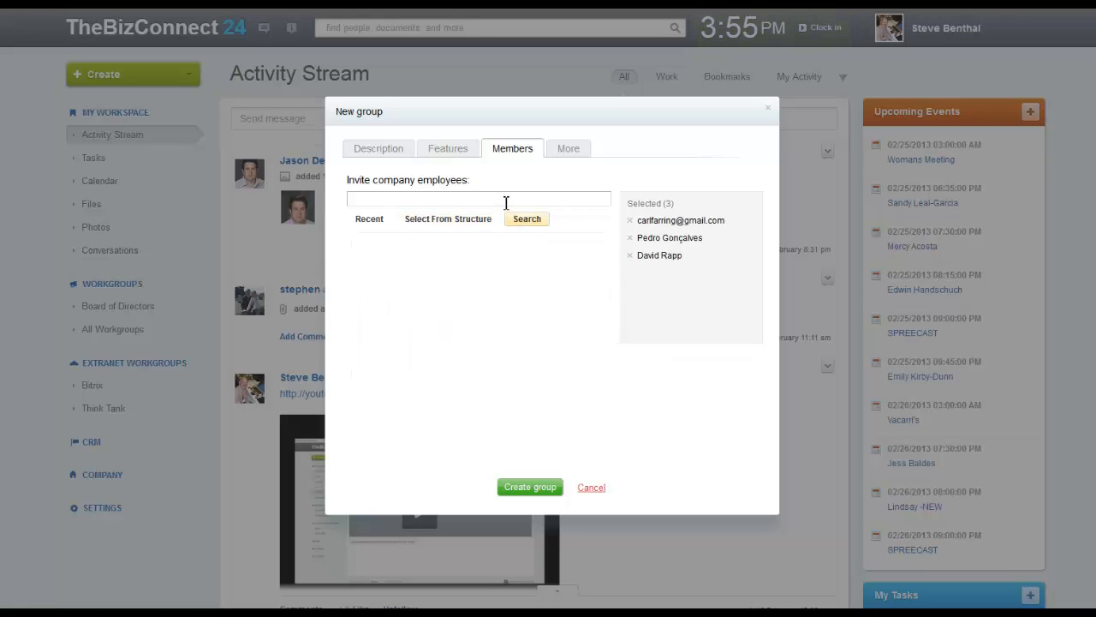
type("jas")
left_click(400, 250)
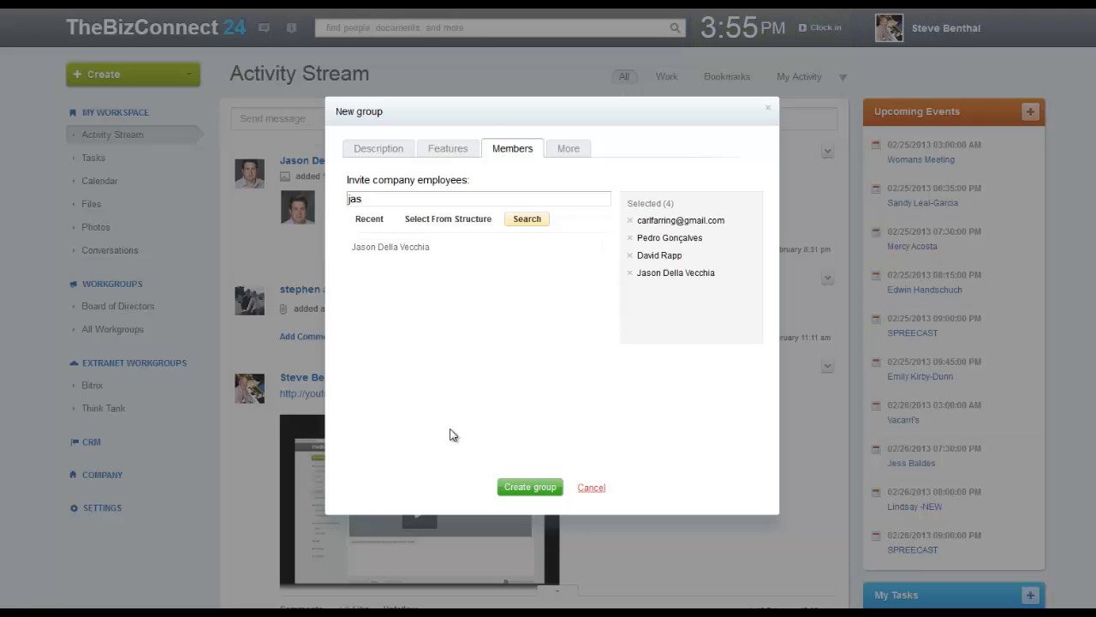
left_click(529, 488)
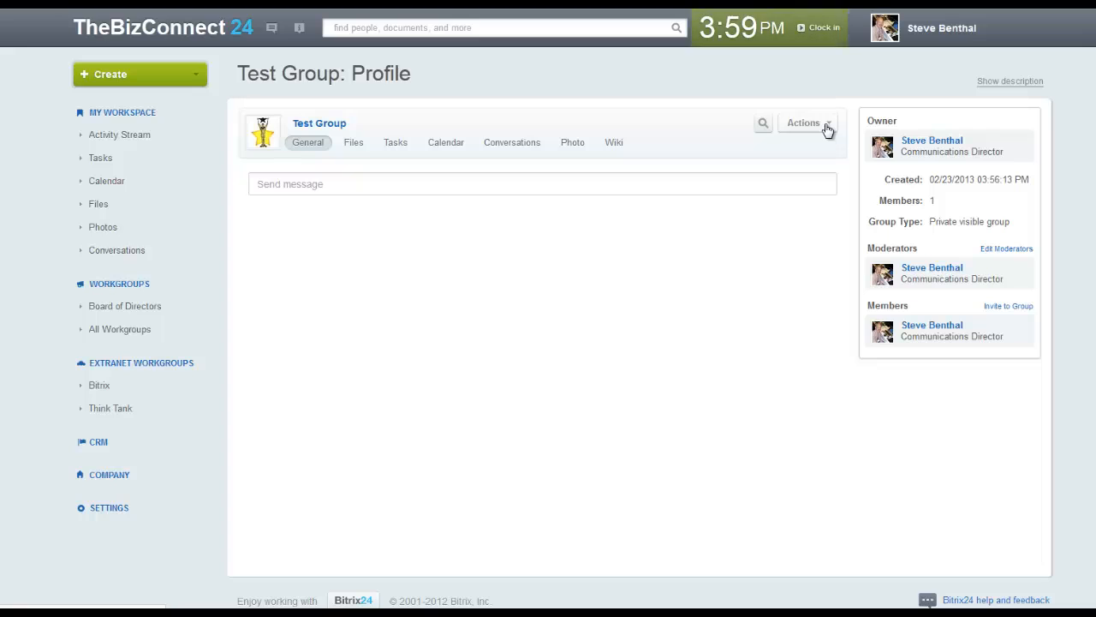
Start inviting people by browsing the IT Department, then abandon it for the group's Edit settings
left_click(828, 129)
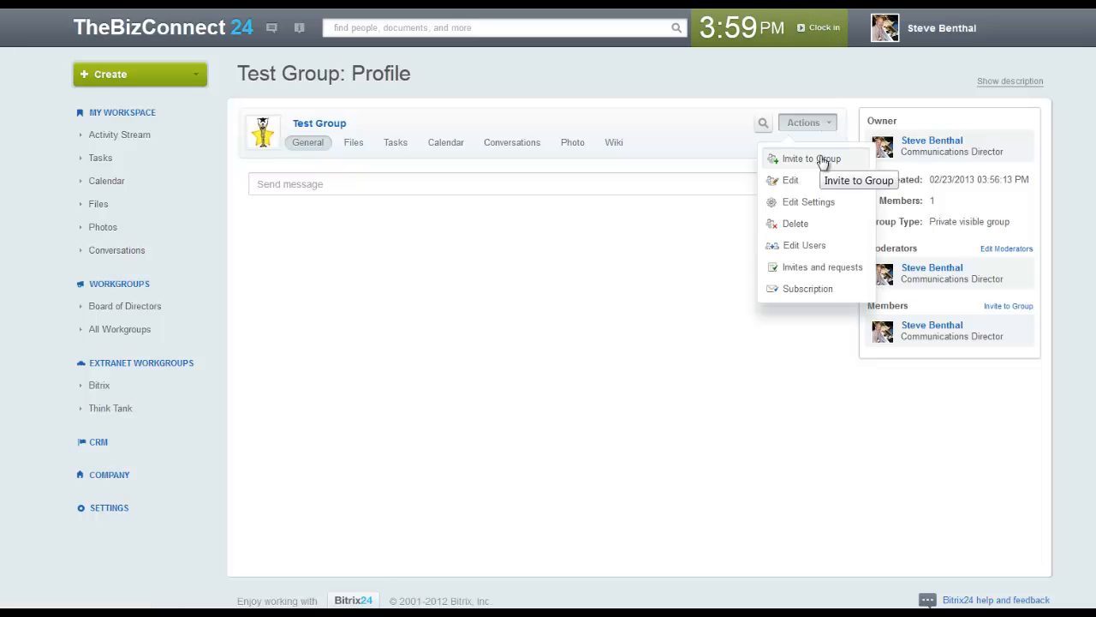
left_click(822, 163)
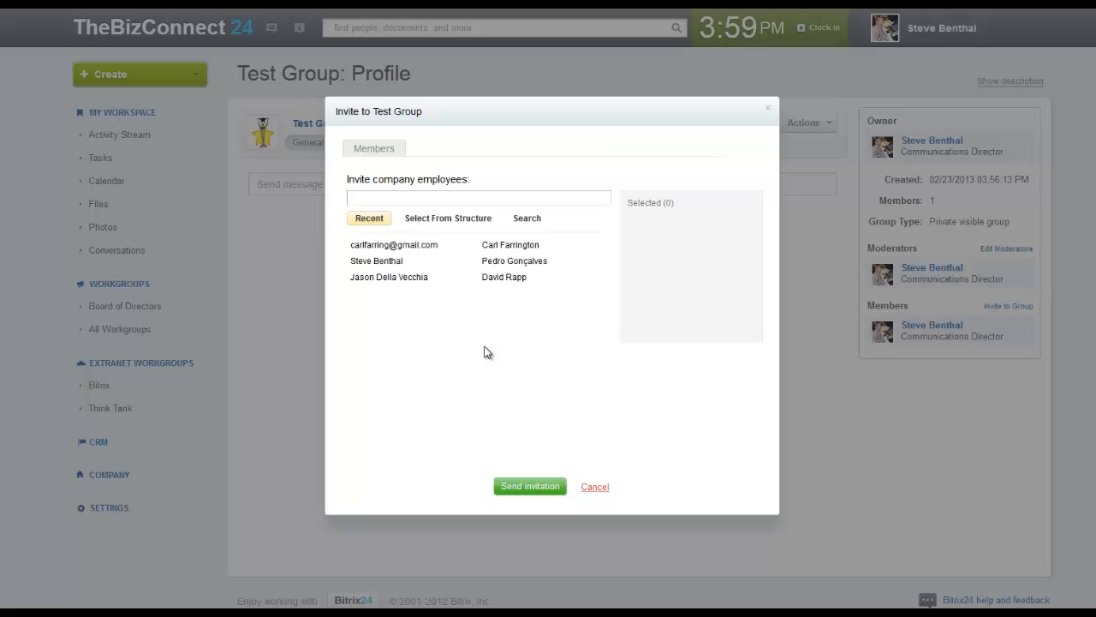
left_click(442, 220)
left_click(411, 284)
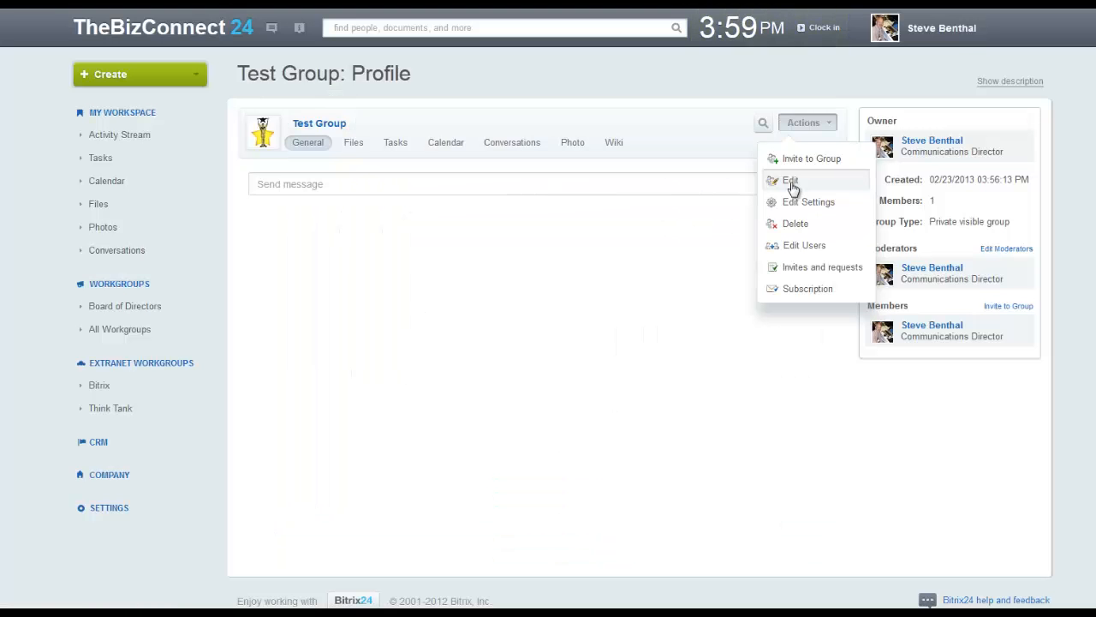
left_click(790, 182)
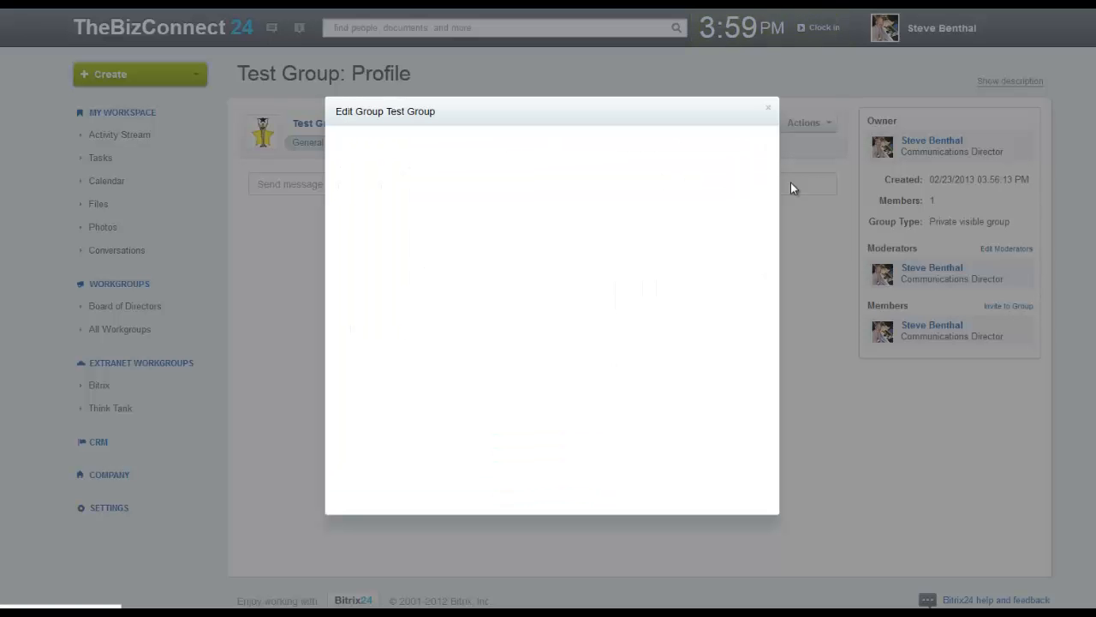
Switch off Wiki, Conversations, Calendar and Tasks and save the group's features
left_click(448, 149)
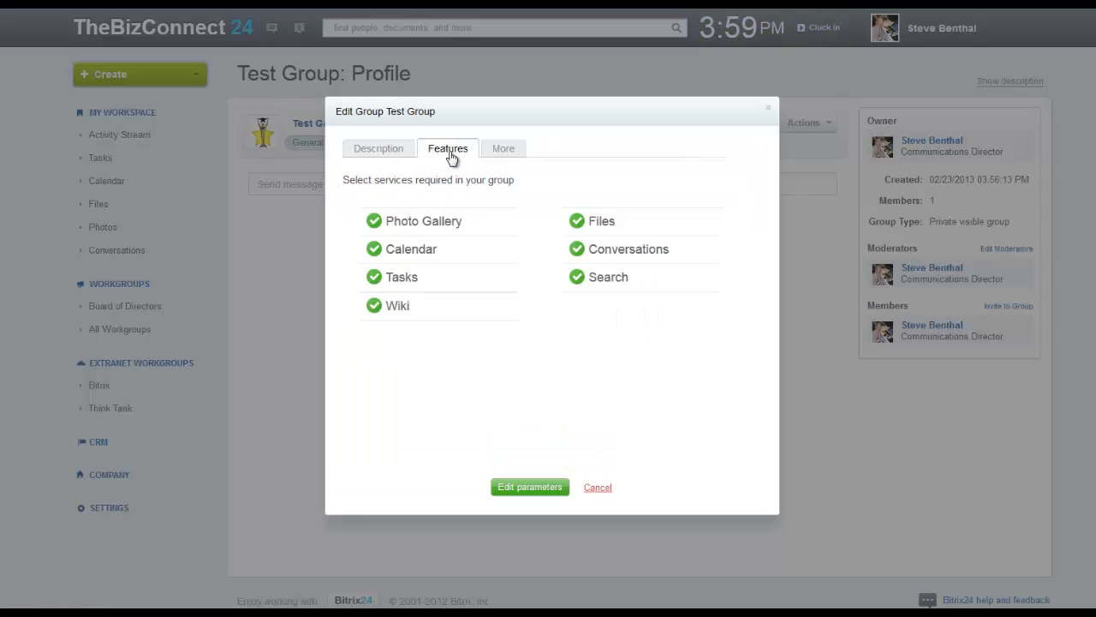
left_click(381, 309)
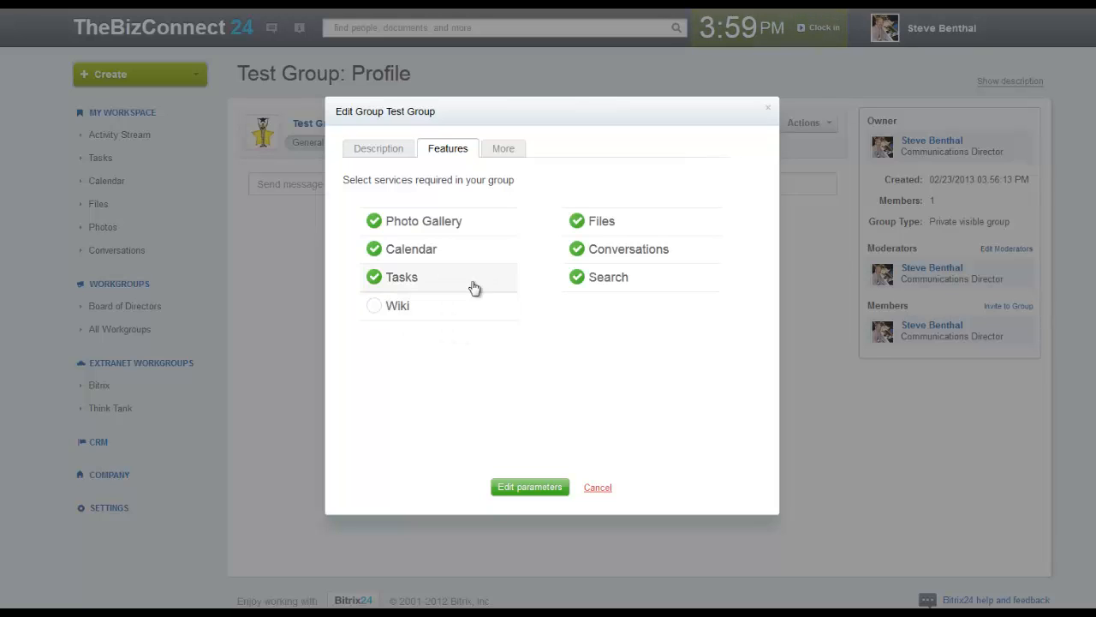
left_click(579, 250)
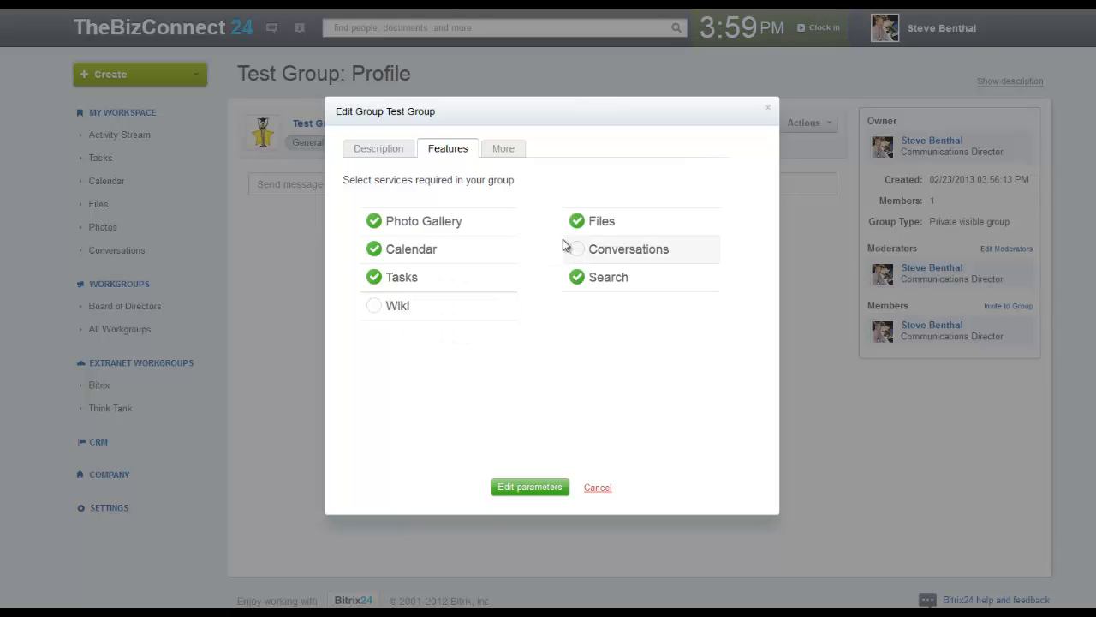
left_click(374, 249)
left_click(374, 277)
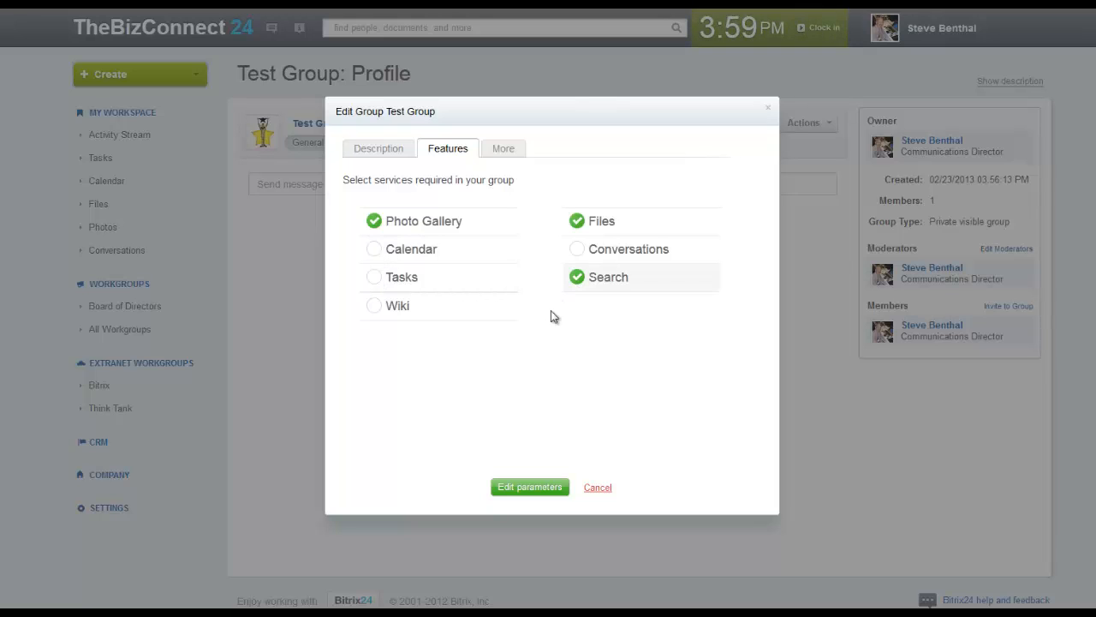
left_click(530, 488)
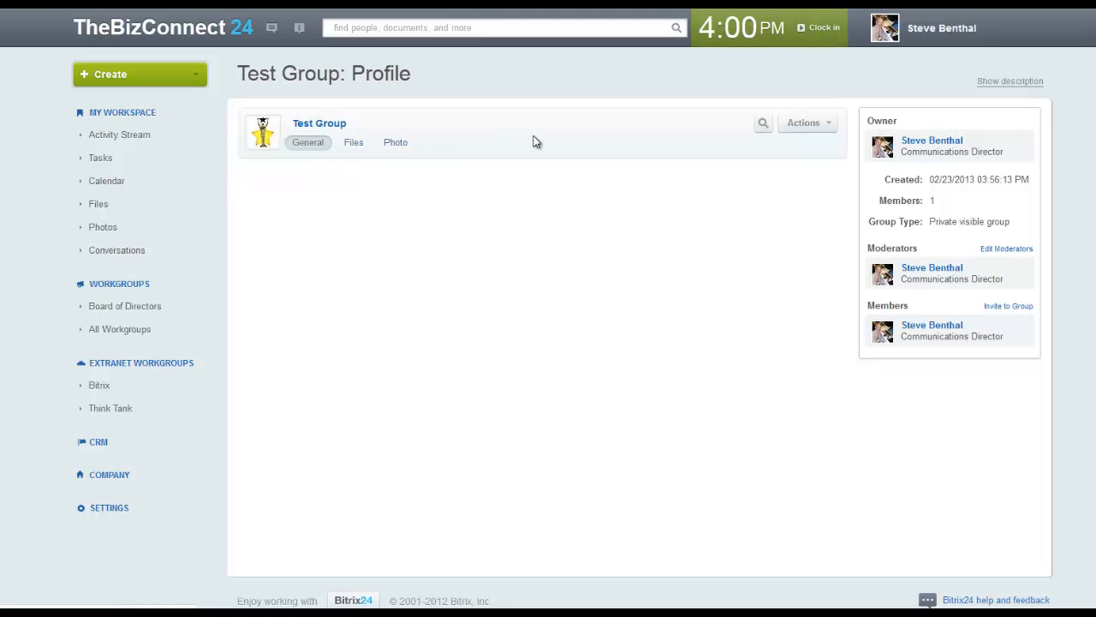
Re-enable Calendar, Tasks, Wiki and Conversations and make the group available in the extranet
left_click(811, 129)
left_click(805, 150)
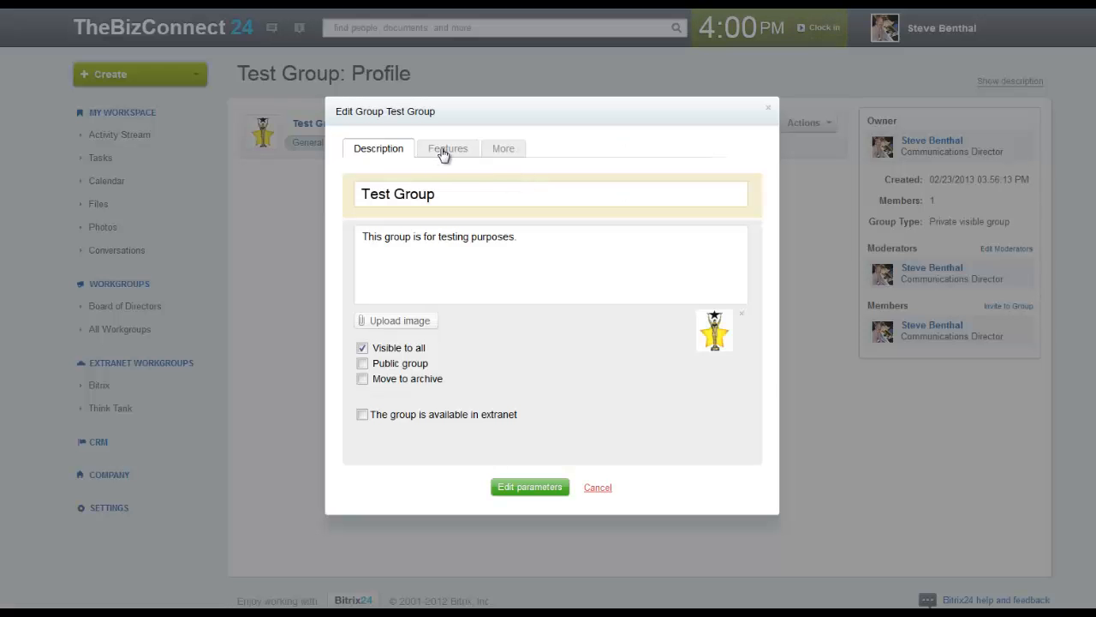
left_click(443, 151)
left_click(375, 250)
left_click(376, 278)
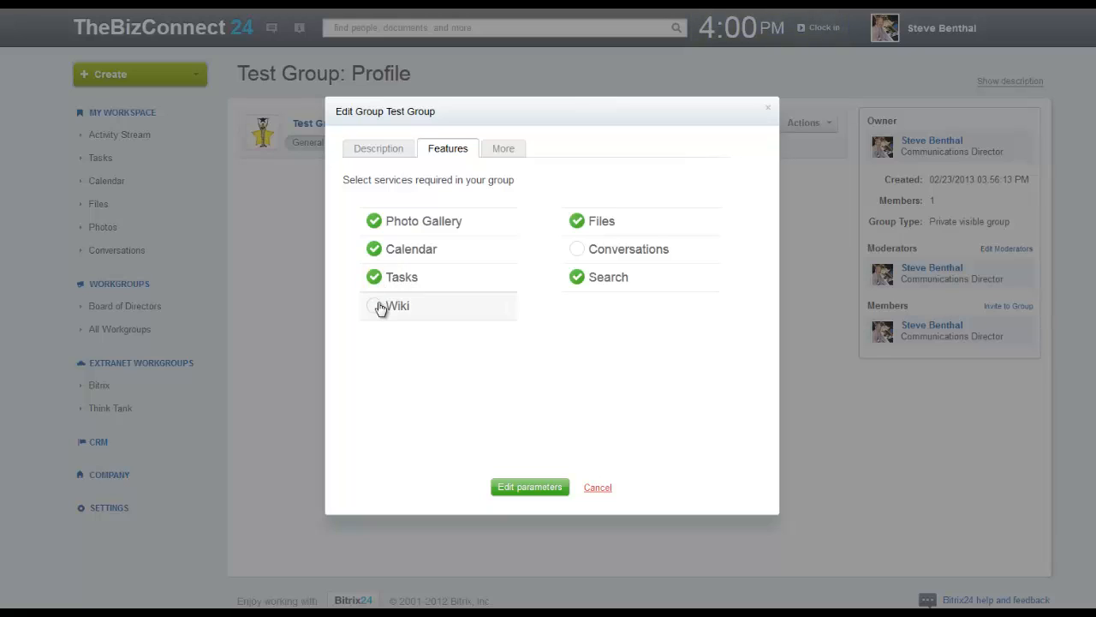
left_click(375, 307)
left_click(577, 249)
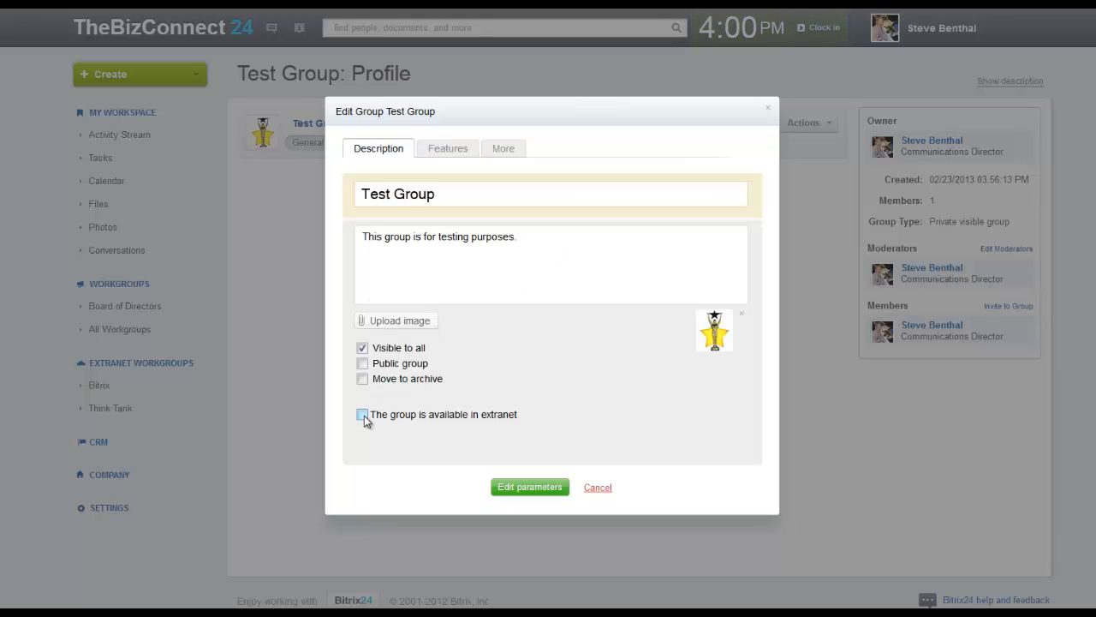
left_click(363, 414)
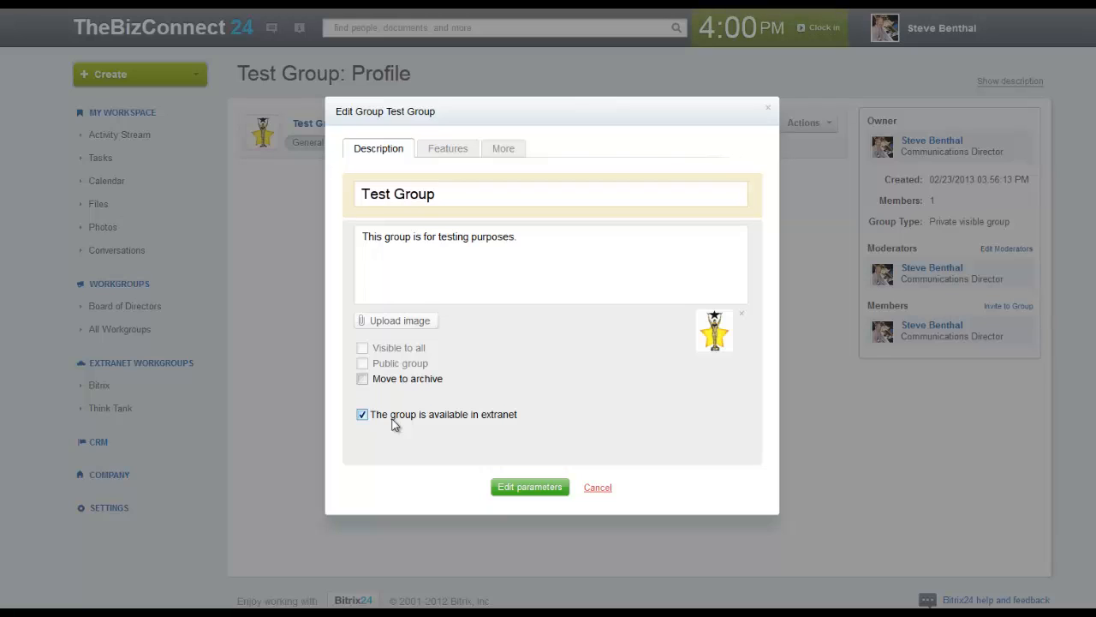
left_click(513, 154)
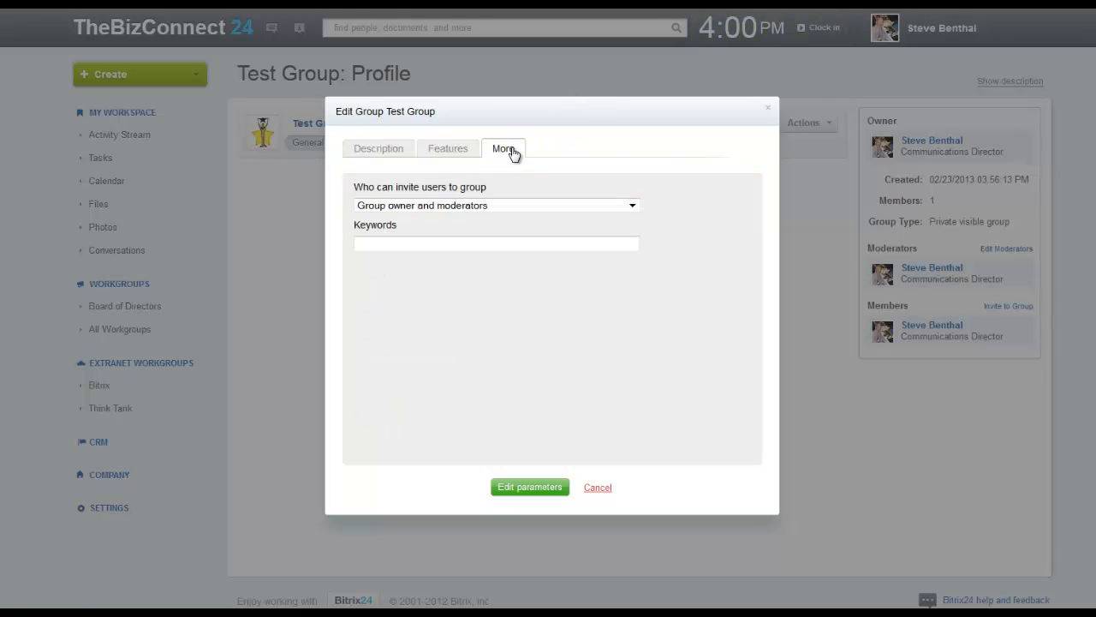
Set 'Who can invite users to group' to All group members
left_click(536, 206)
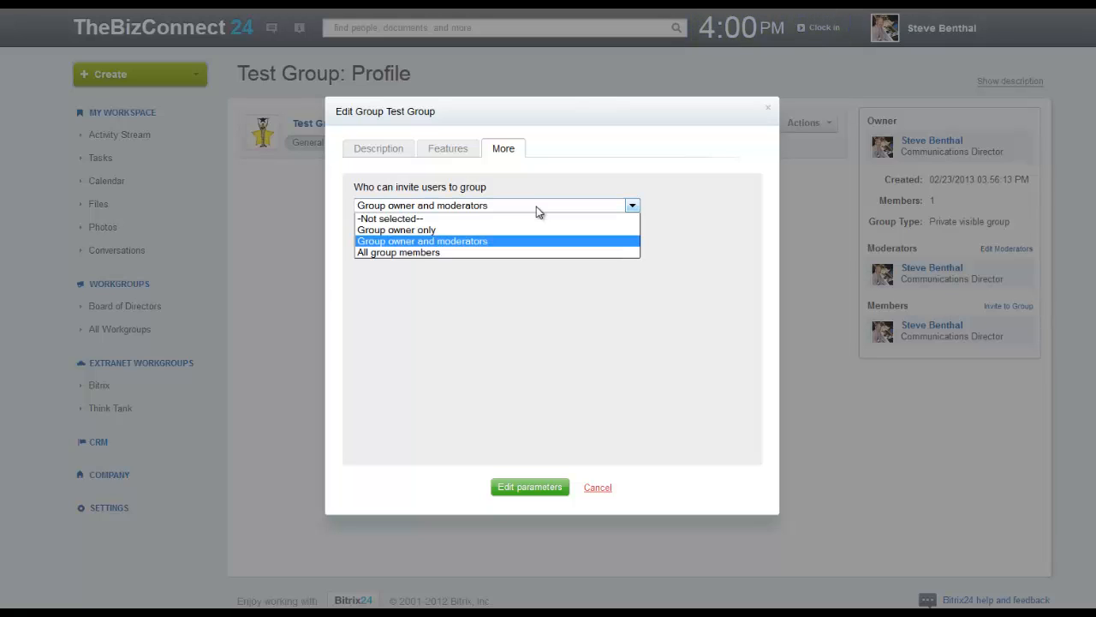
left_click(494, 230)
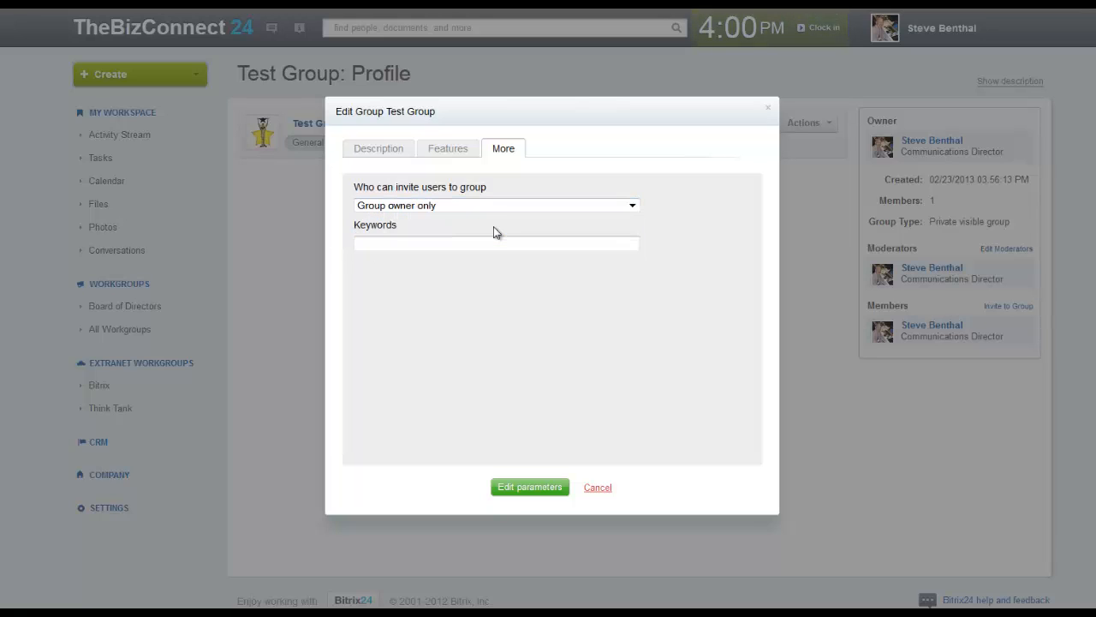
left_click(499, 207)
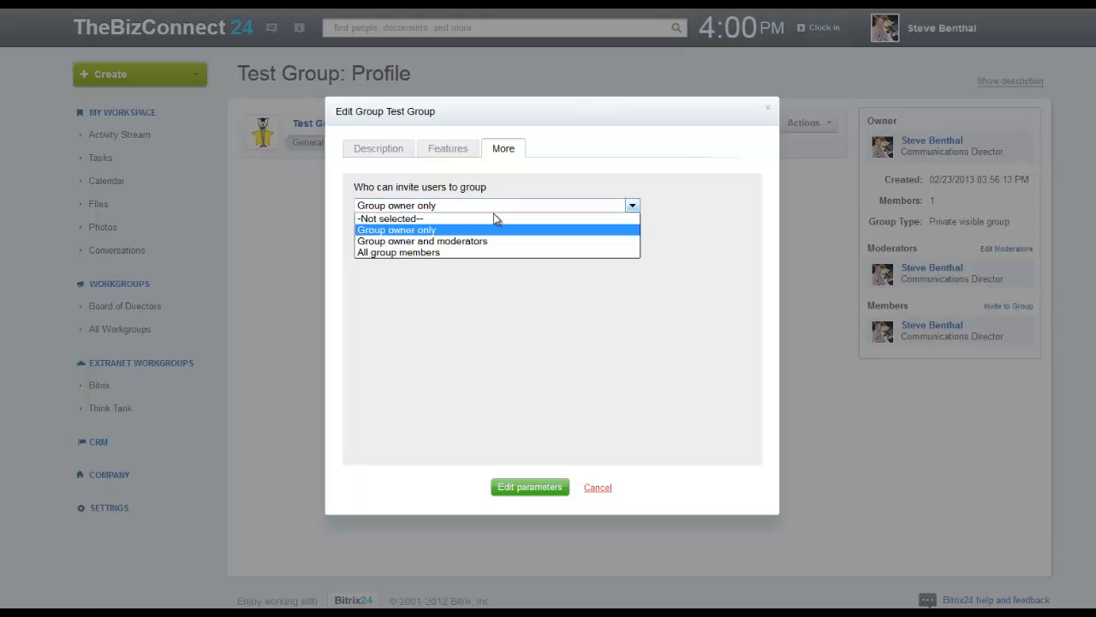
left_click(469, 252)
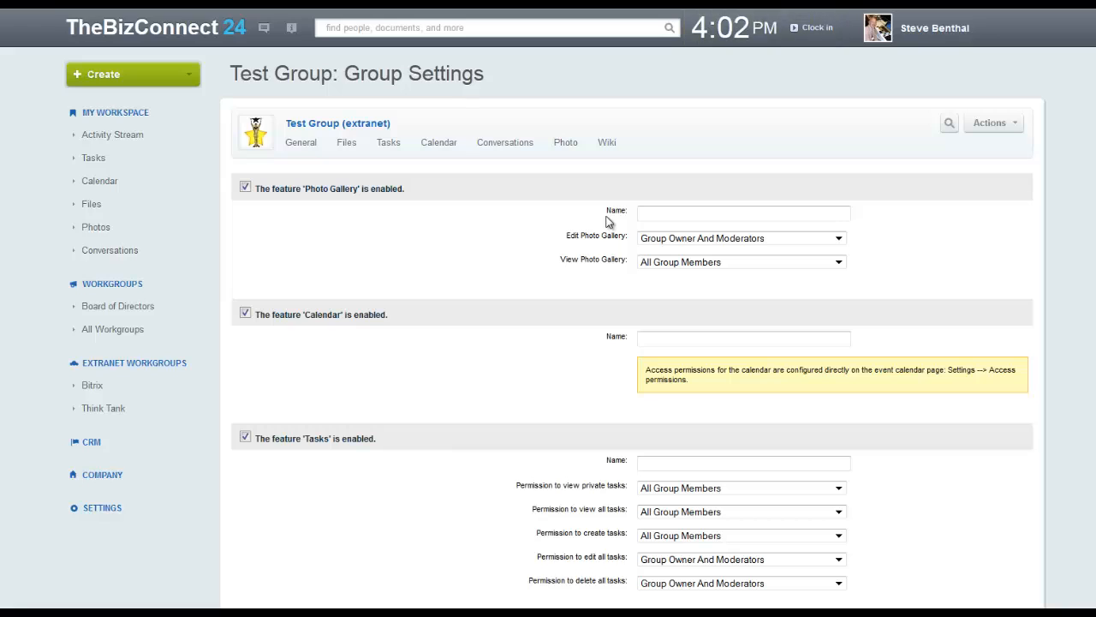
key("space")
key("space")
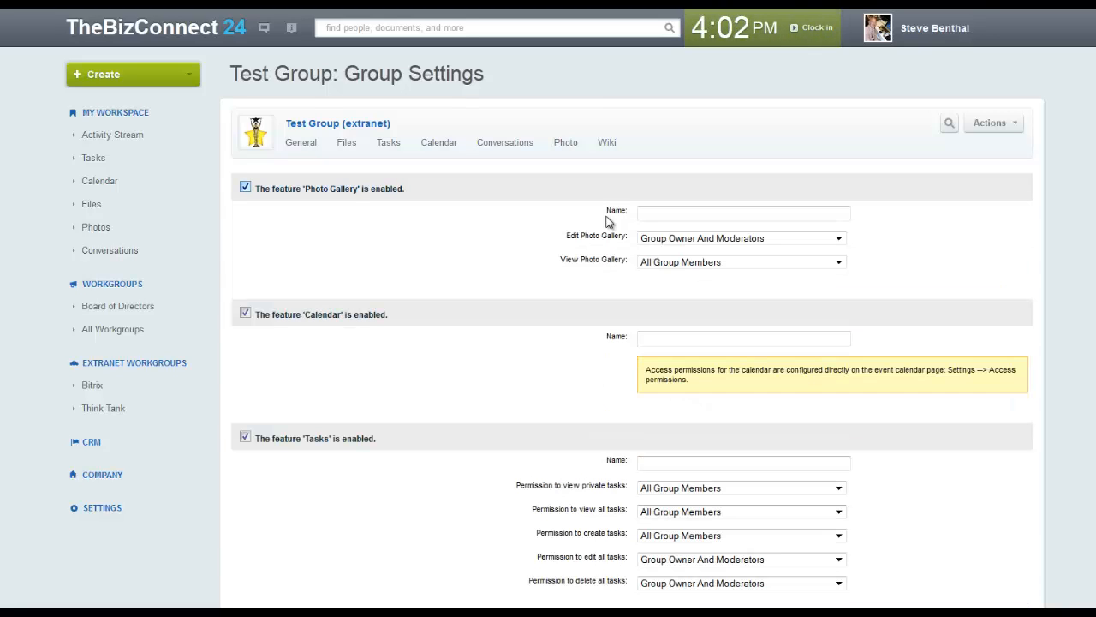
key("space")
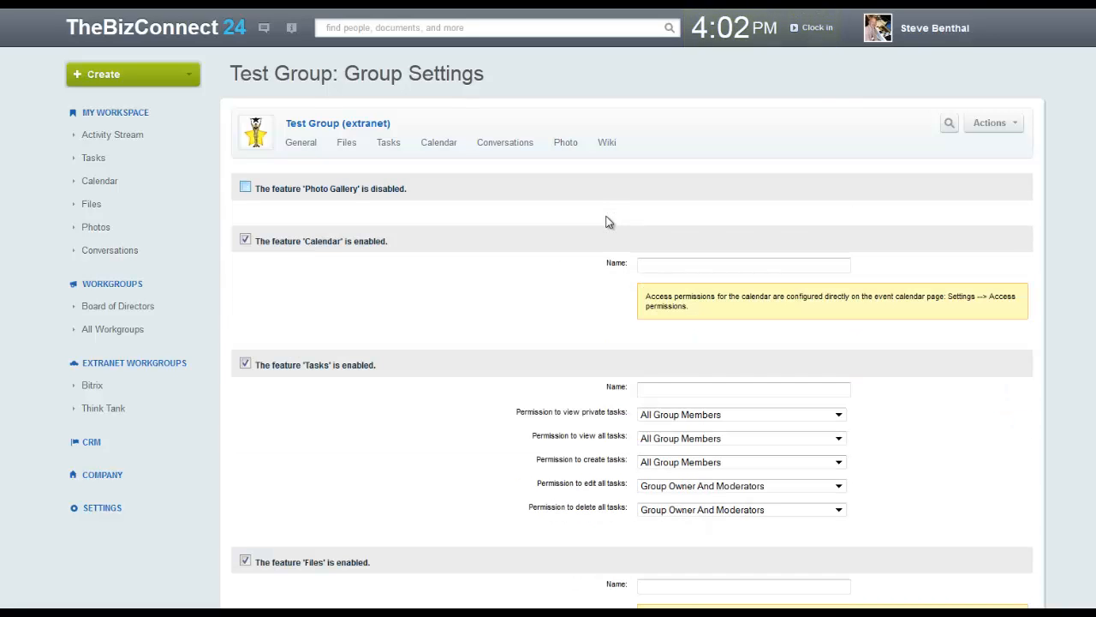
key("space")
key("Tab")
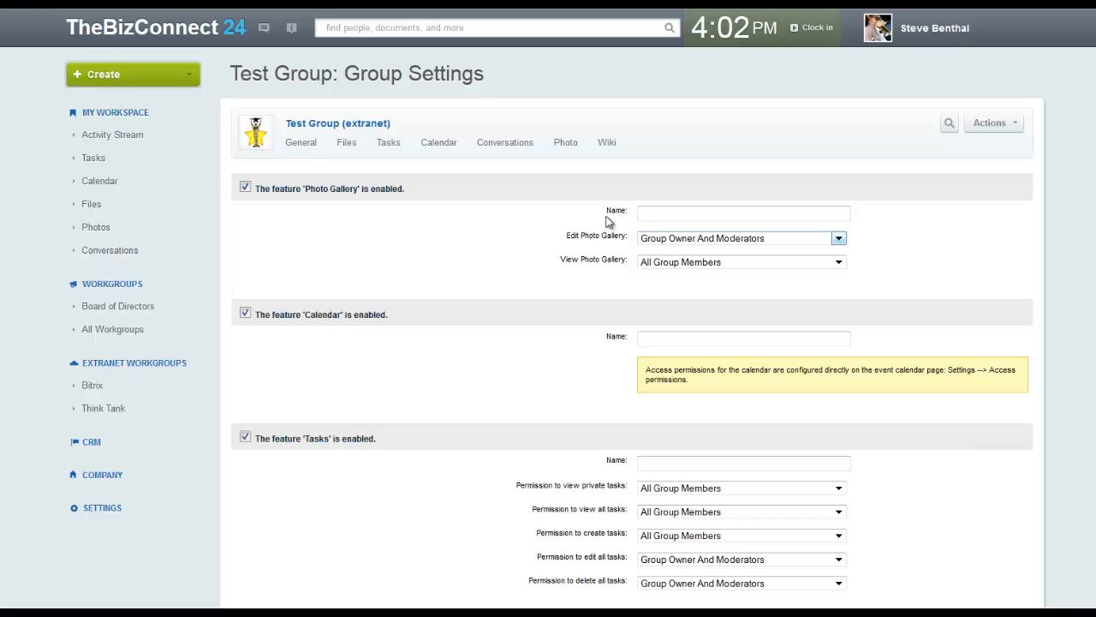
key("Tab")
key("alt+Down")
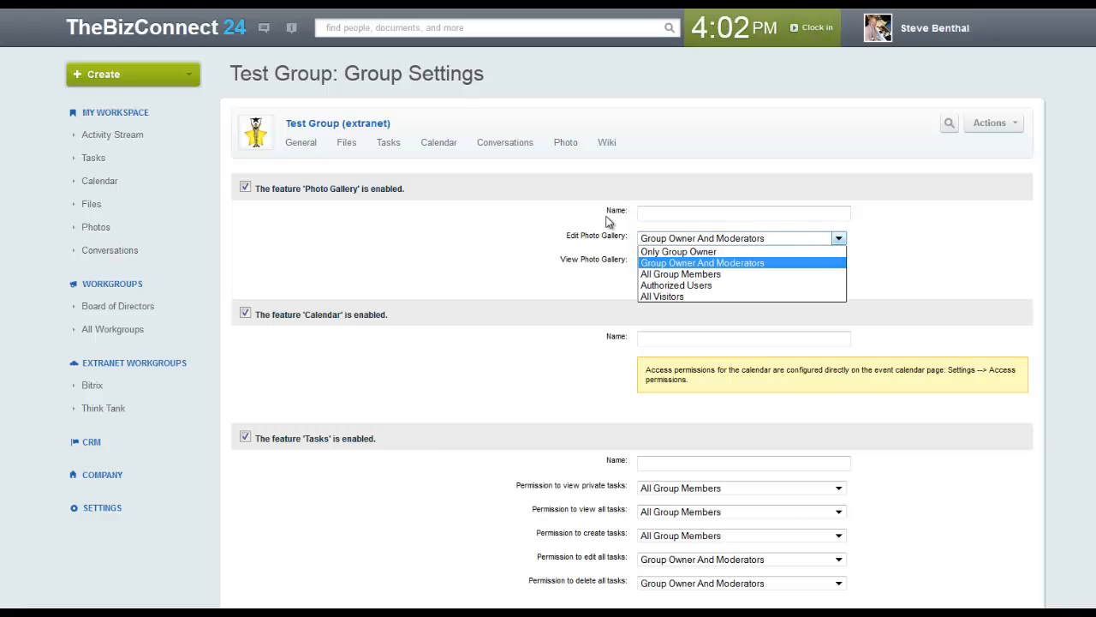
key("alt+Up")
key("alt+Down")
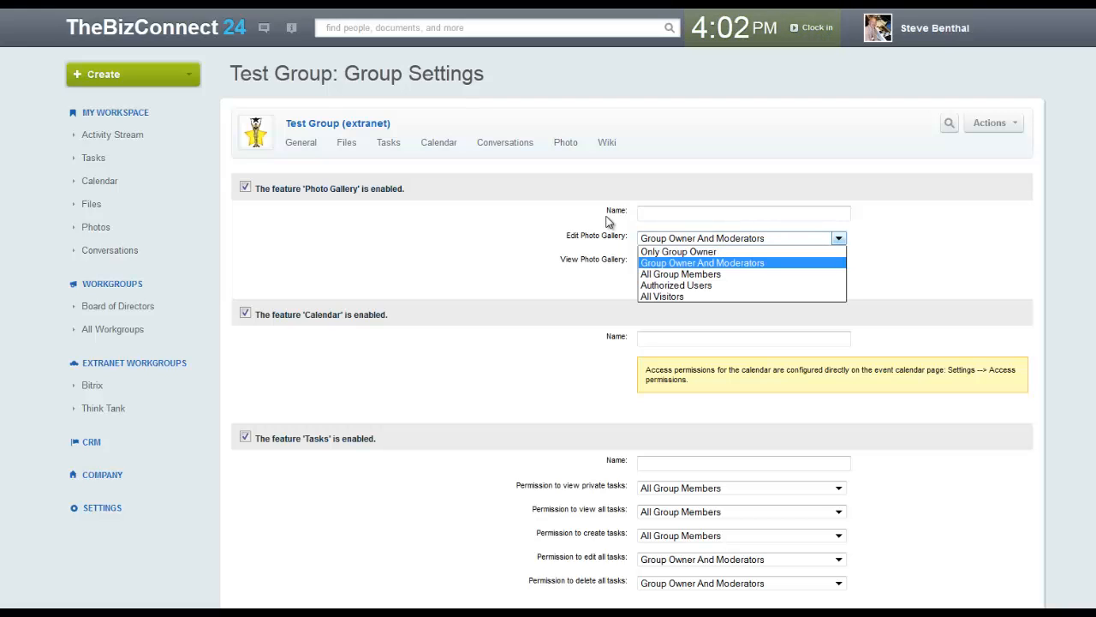
key("Down")
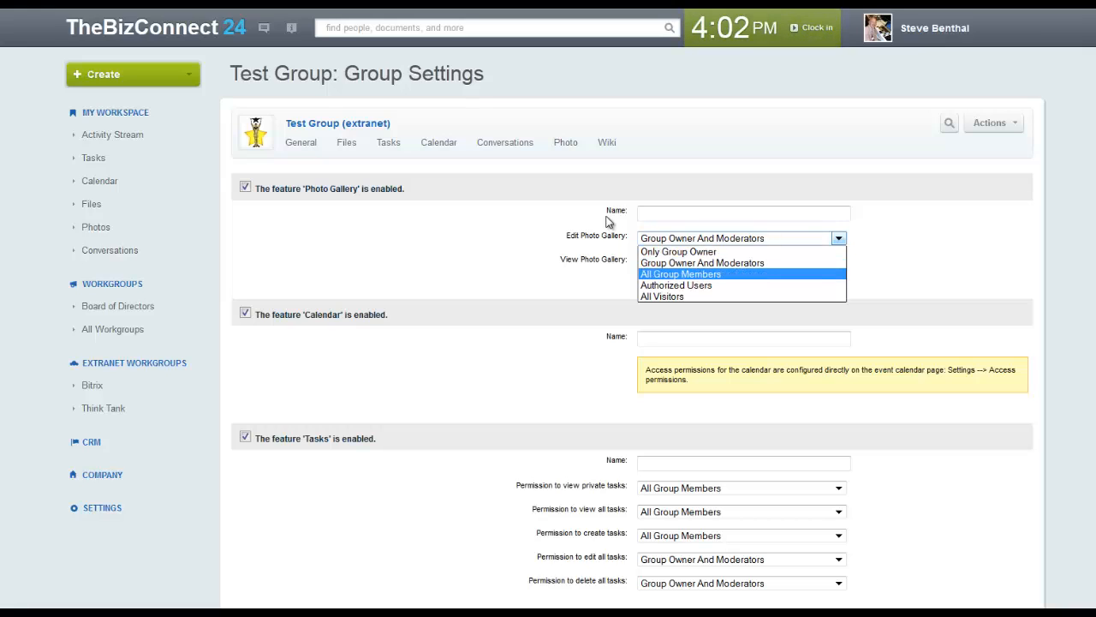
key("Down")
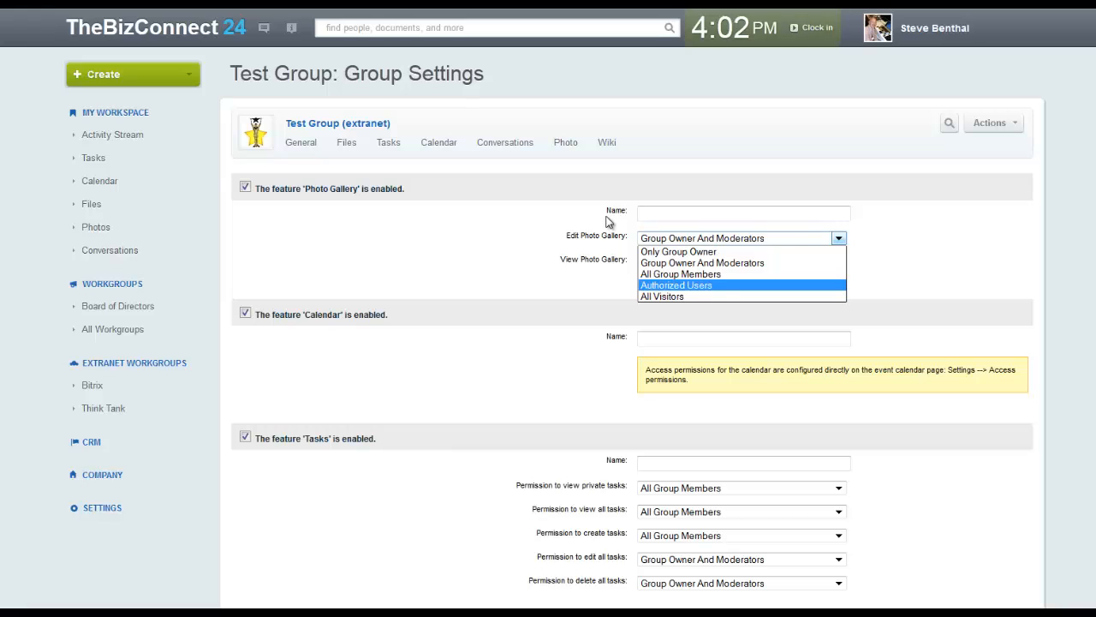
key("Down")
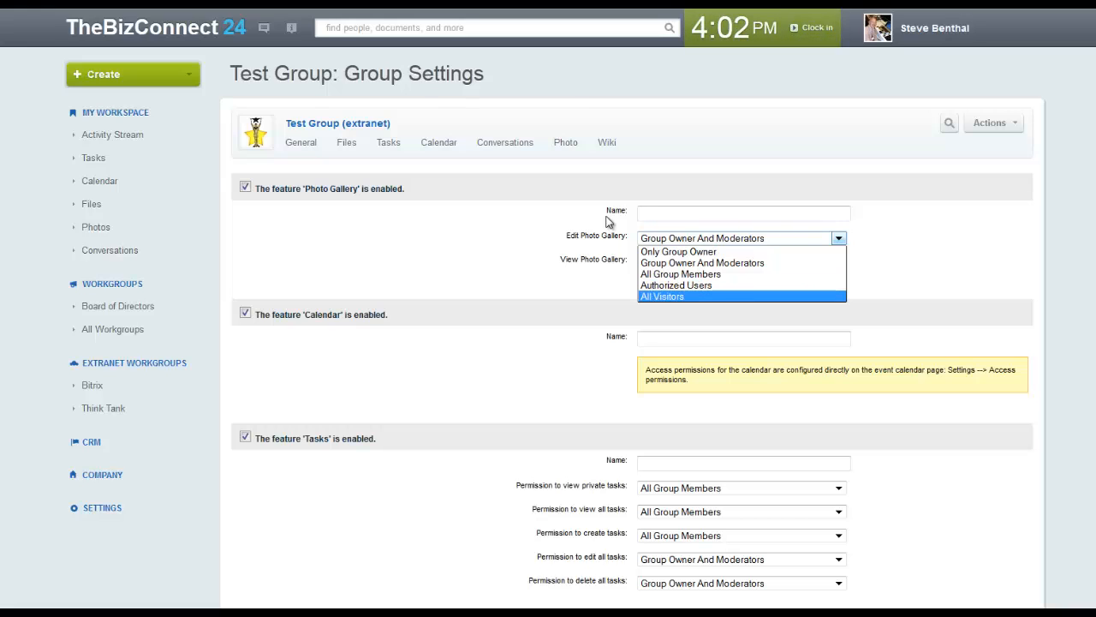
key("Up")
key("Up")
key("Up")
key("Up")
key("Down")
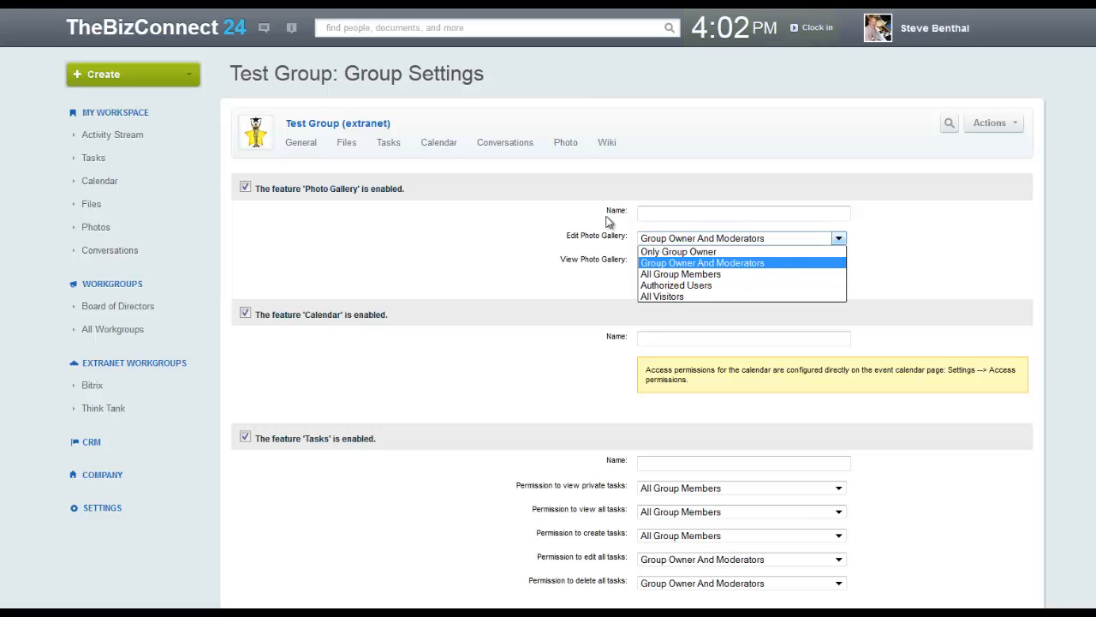
key("Return")
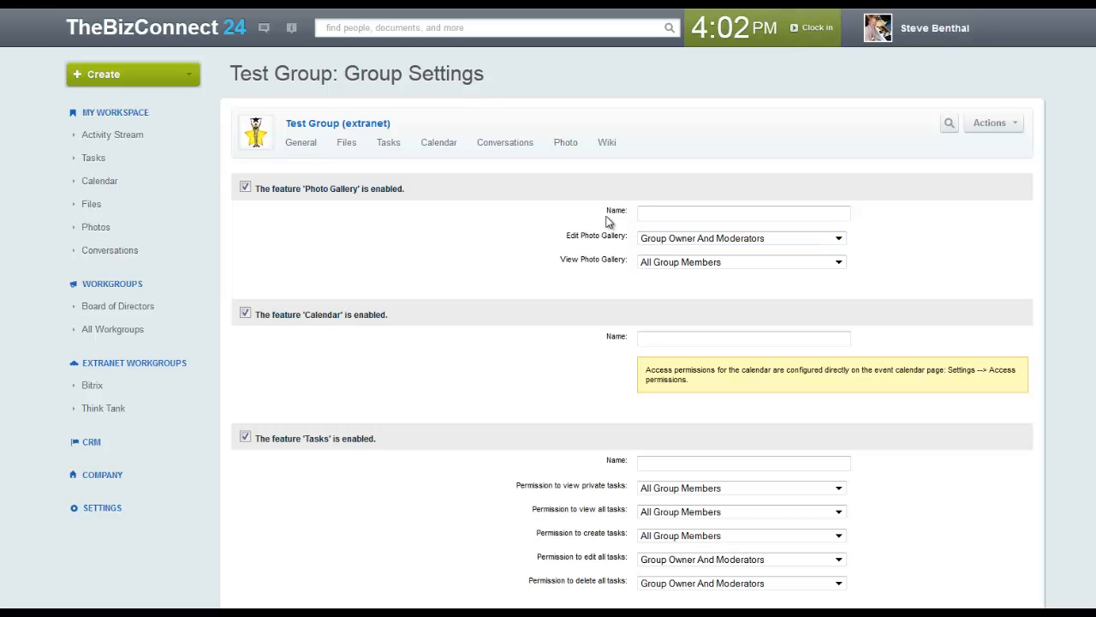
key("Tab")
key("alt+Down")
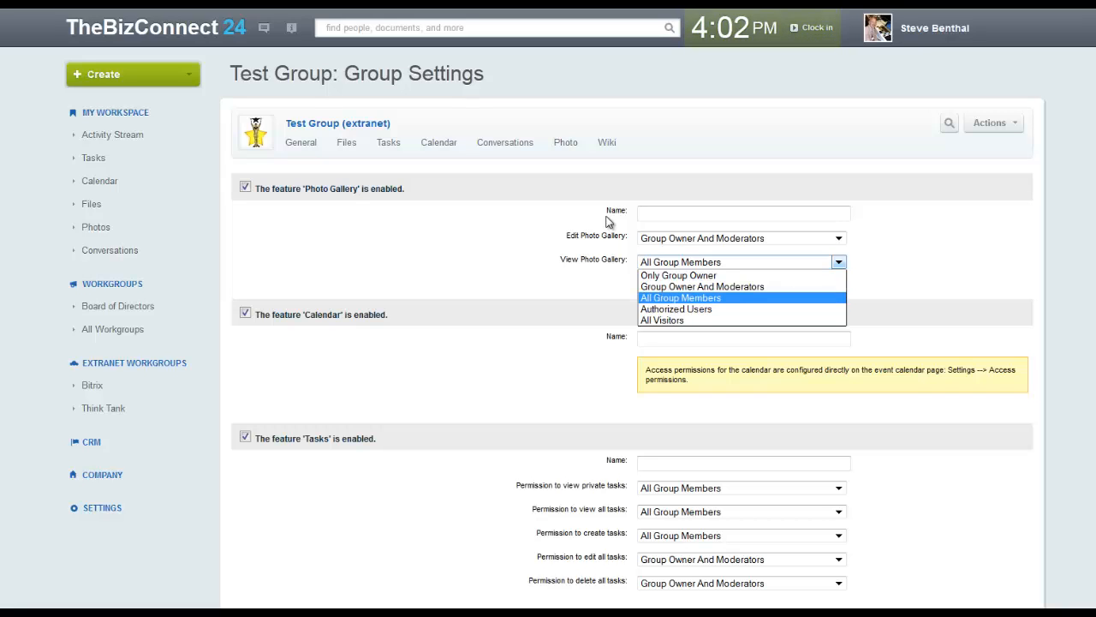
key("Escape")
Scroll through Test Group's feature permission settings to review them
scroll(607, 222, "down", 2)
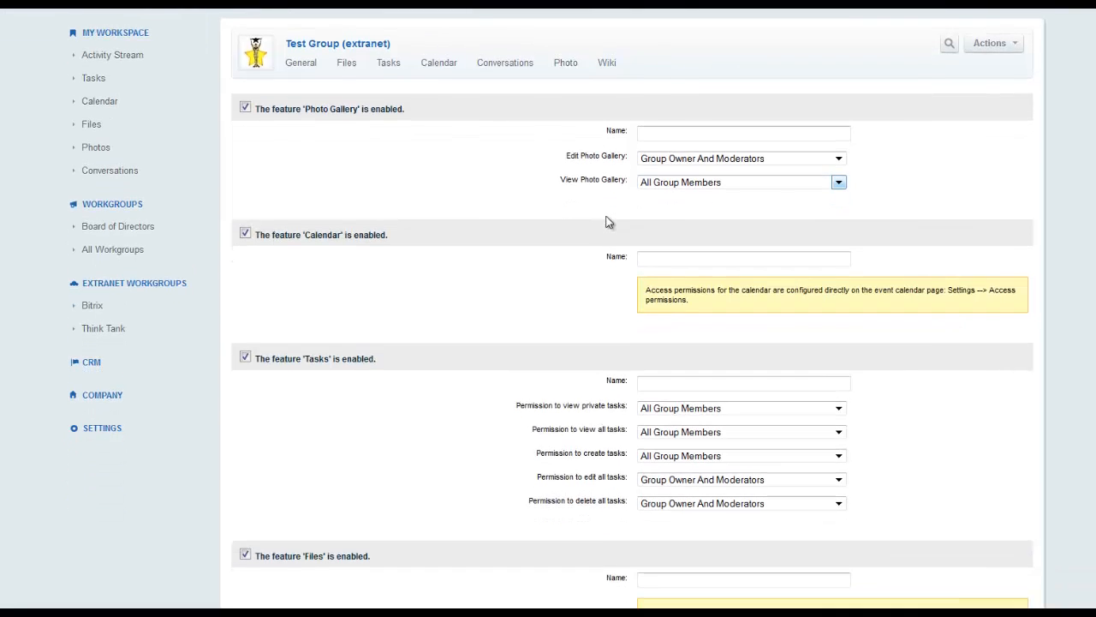
scroll(607, 221, "down", 2)
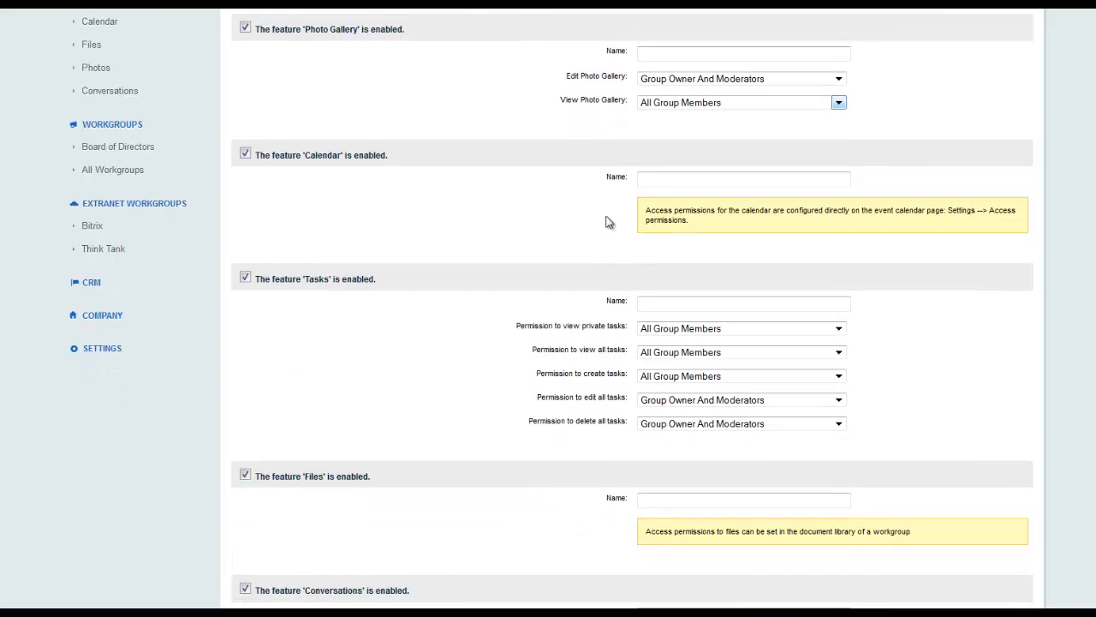
scroll(606, 222, "up", 2)
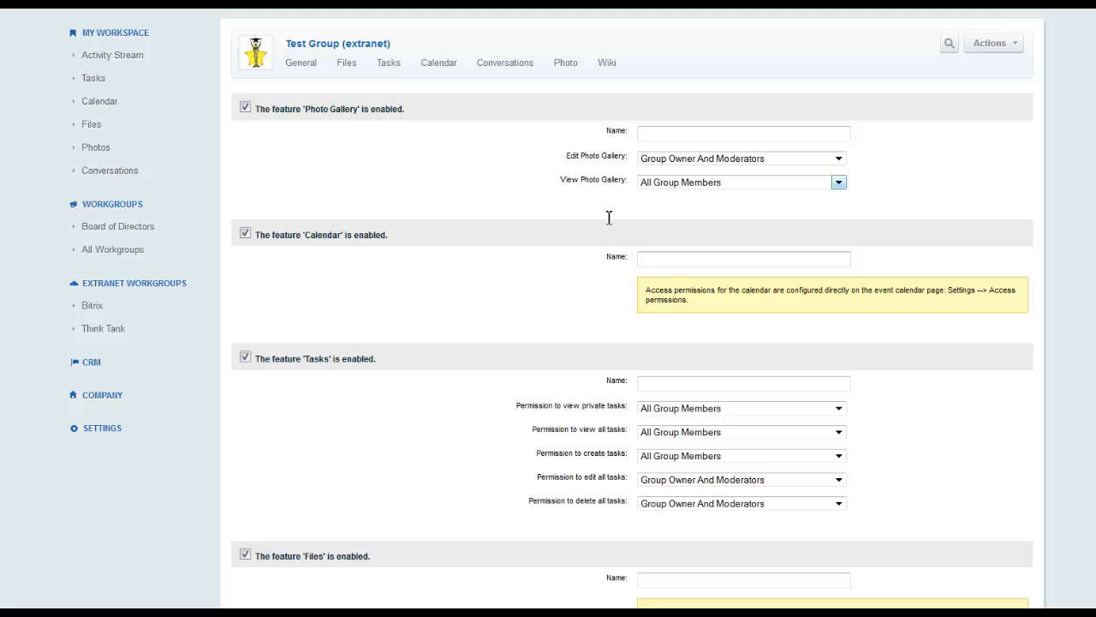
scroll(606, 221, "down", 2)
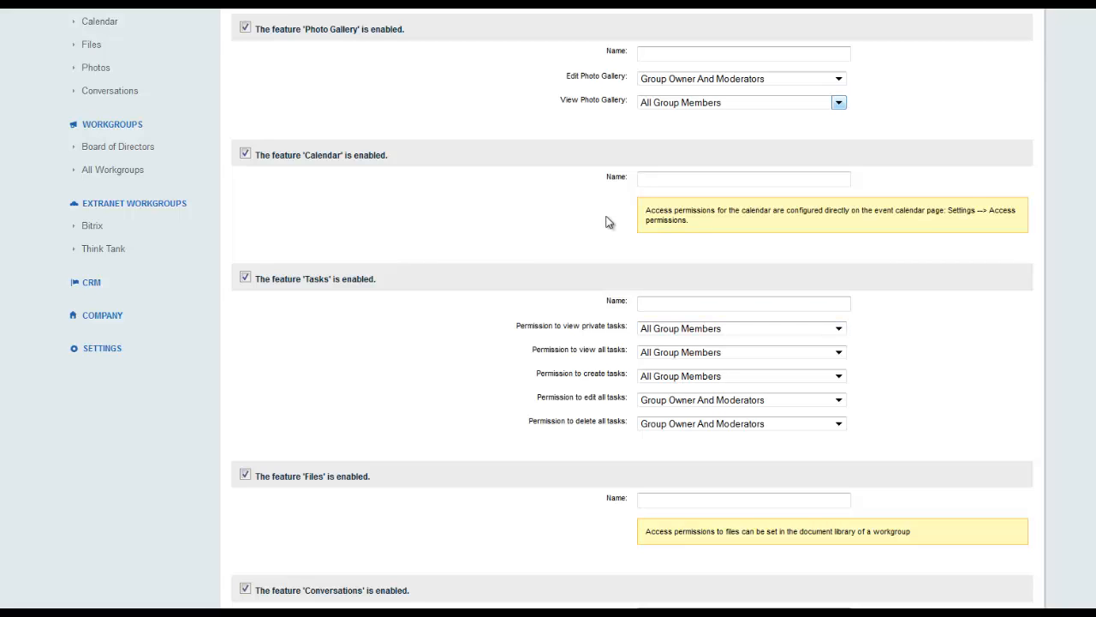
scroll(605, 222, "down", 1)
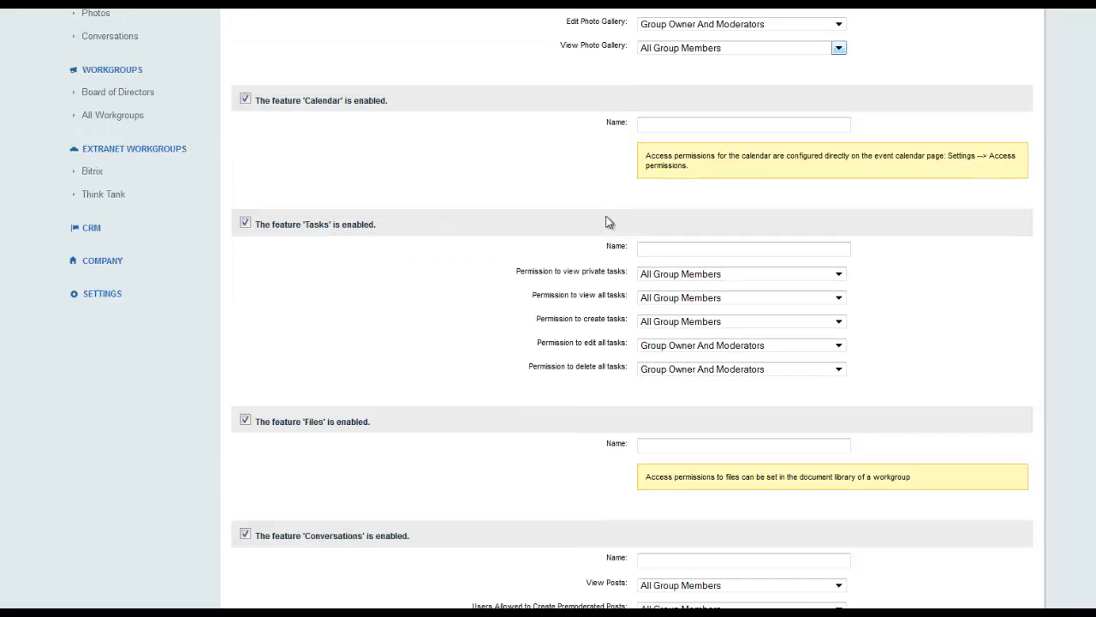
scroll(606, 222, "down", 2)
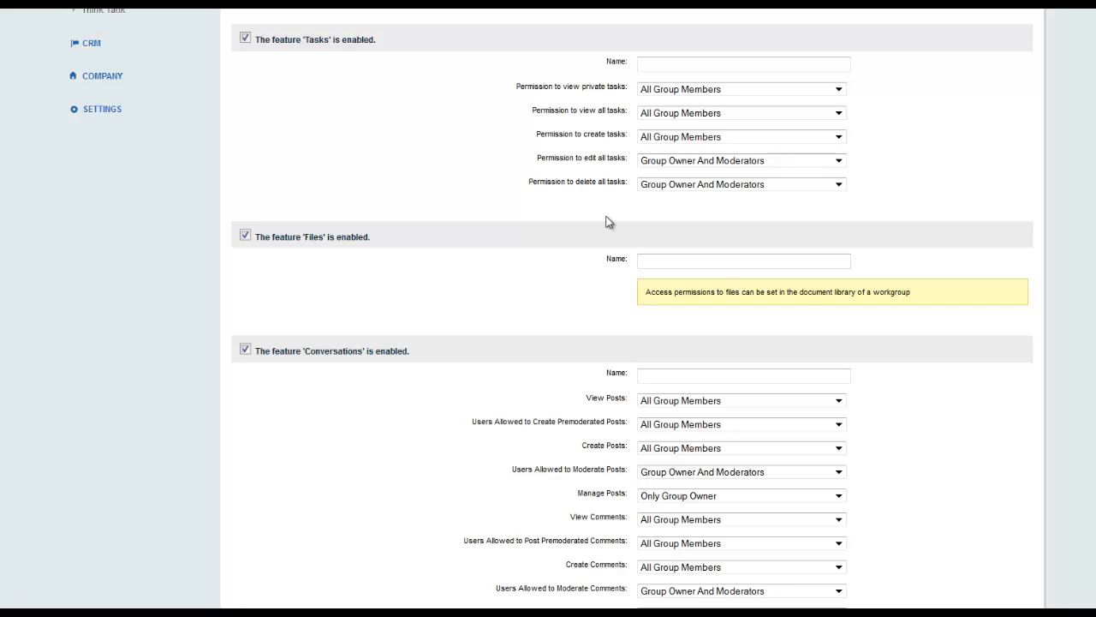
scroll(606, 222, "down", 1)
scroll(606, 221, "down", 1)
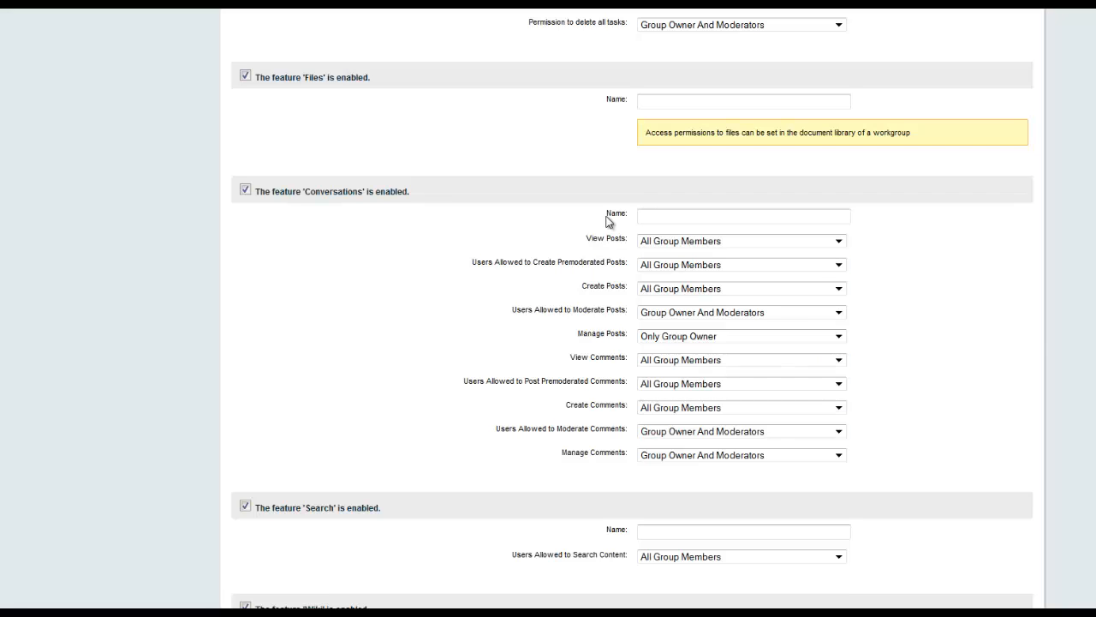
scroll(607, 221, "down", 3)
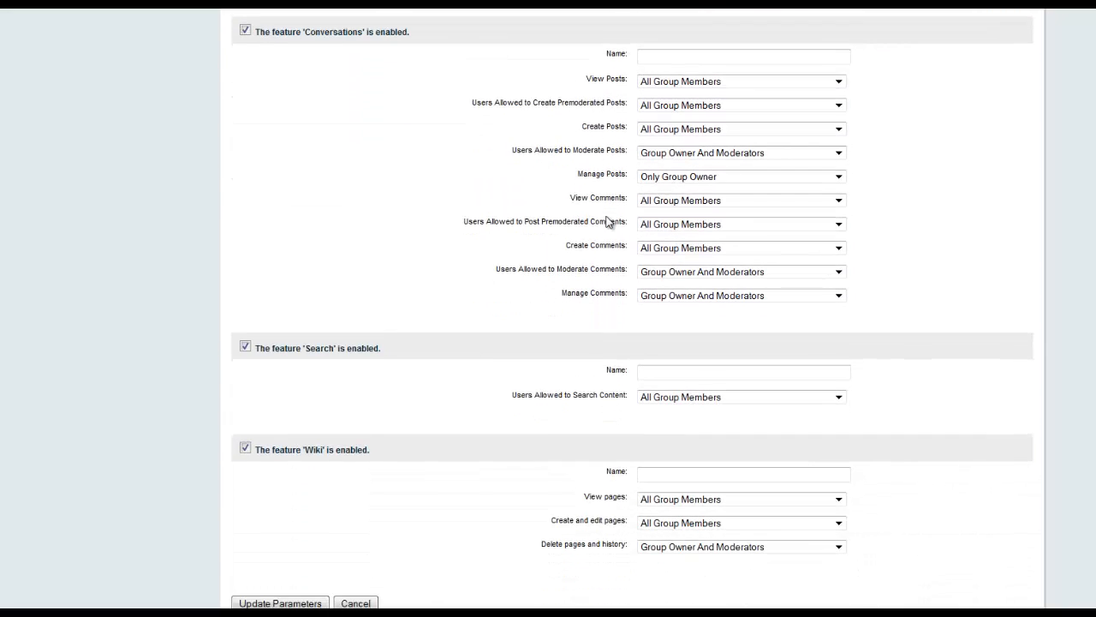
scroll(607, 221, "up", 10)
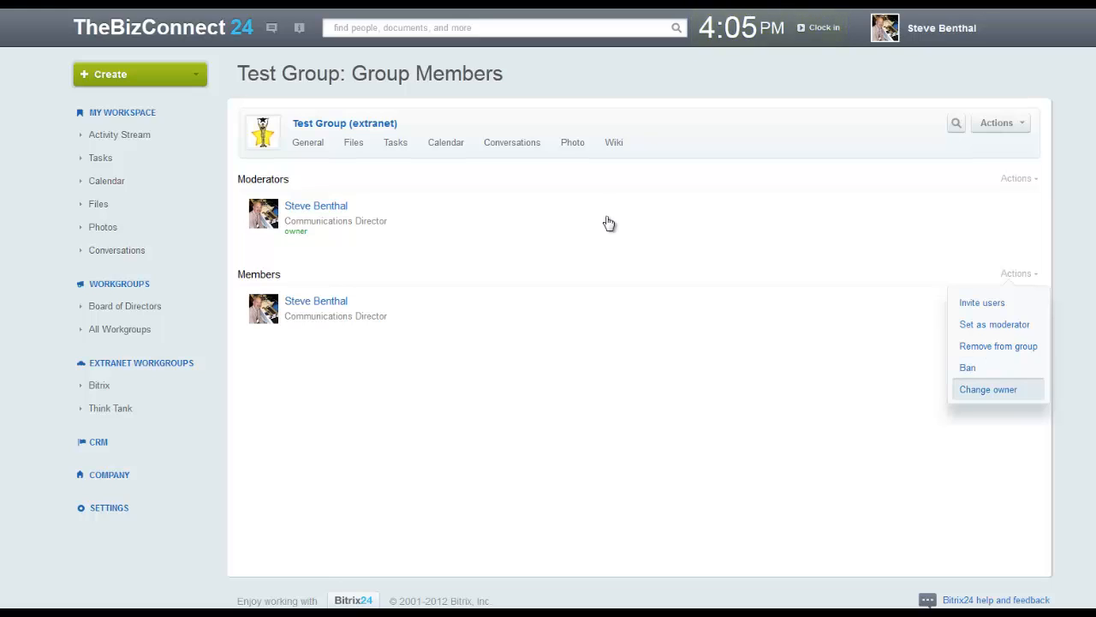
Dismiss the member management Actions menu
left_click(606, 216)
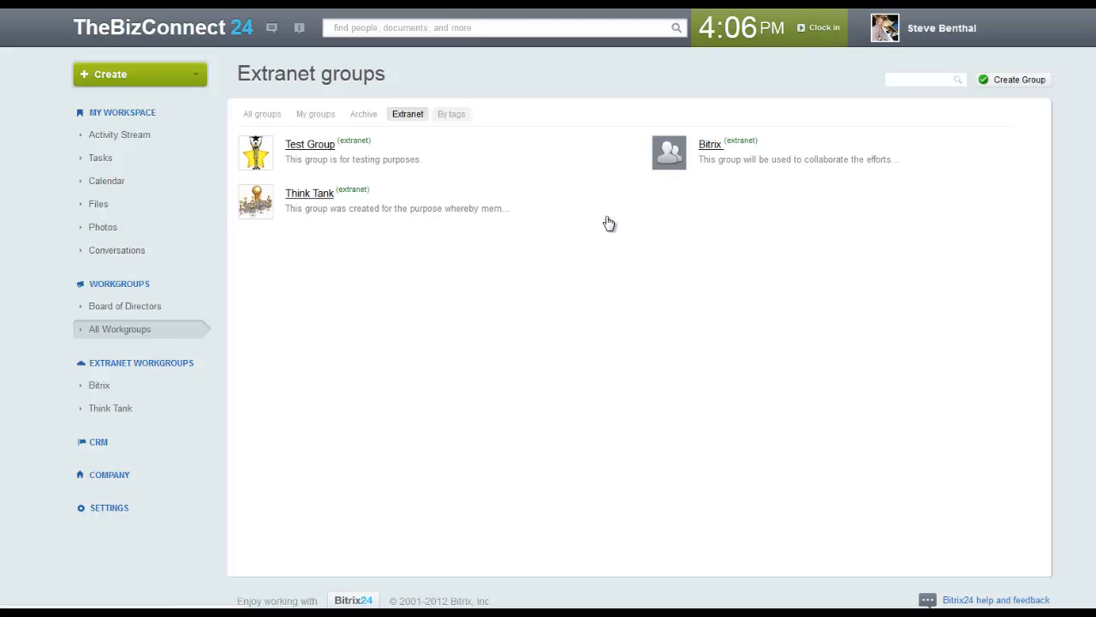
List the workgroups by their tags
left_click(452, 114)
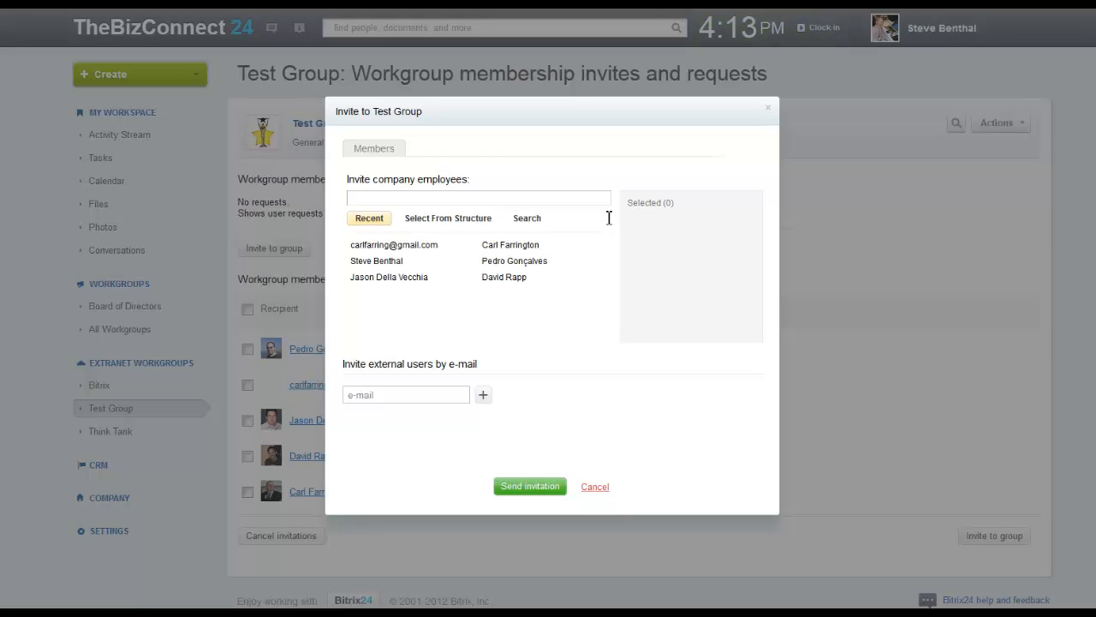
Add the external invitee's e-mail address to the Test Group e-mail invitation
key("Tab")
type("client@email.com")
key("Return")
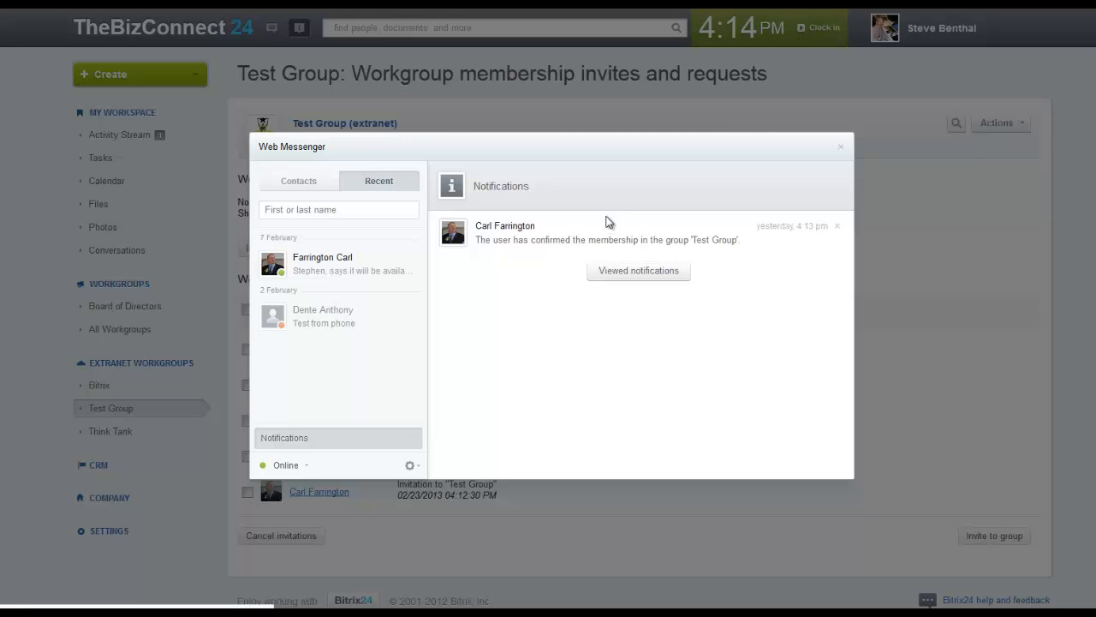
Refresh, return to Test Group's Invites and requests page, and select the first pending invitation
key("F5")
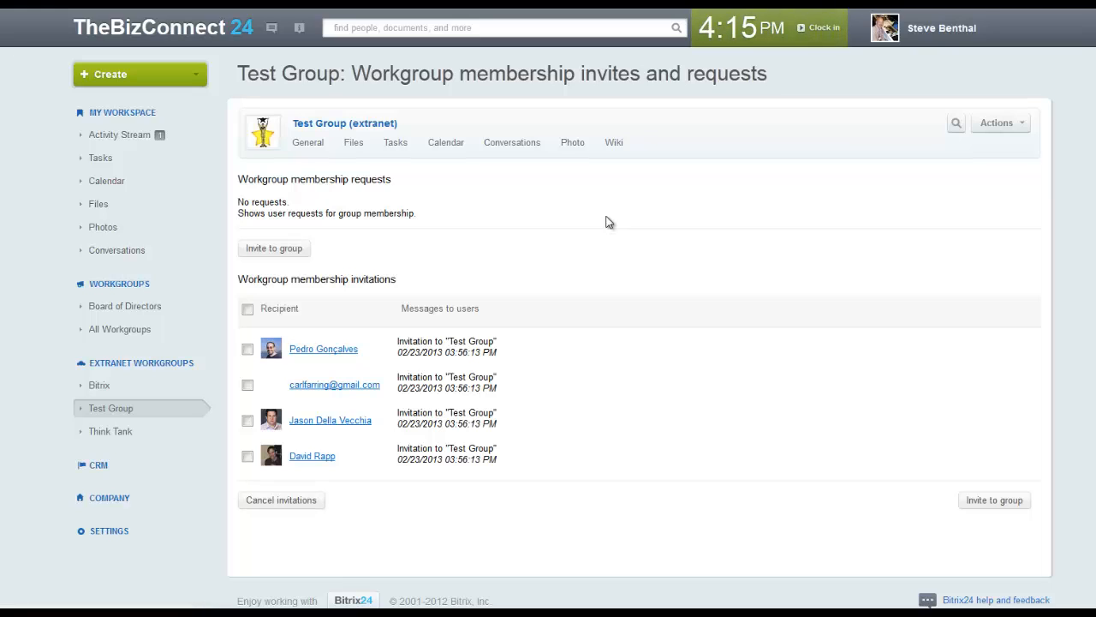
left_click(1001, 123)
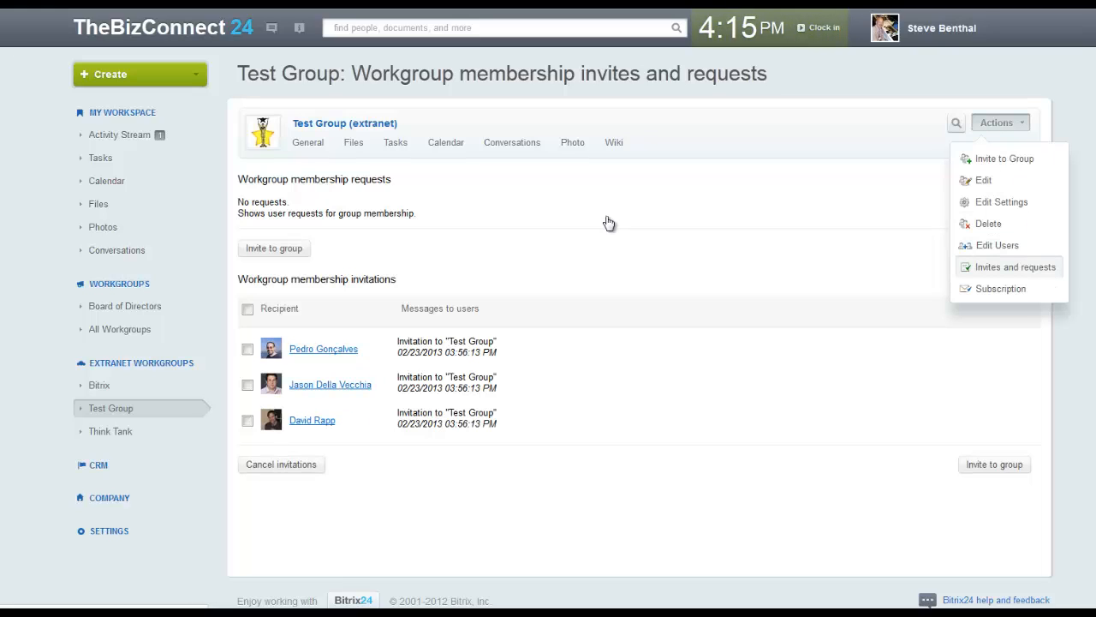
left_click(1015, 267)
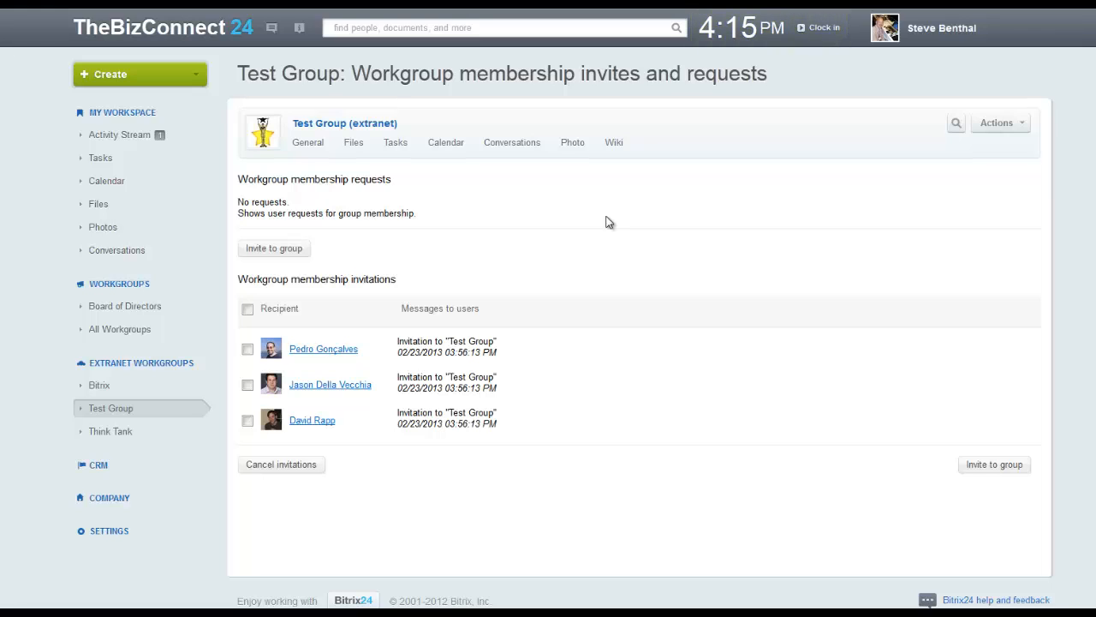
left_click(247, 349)
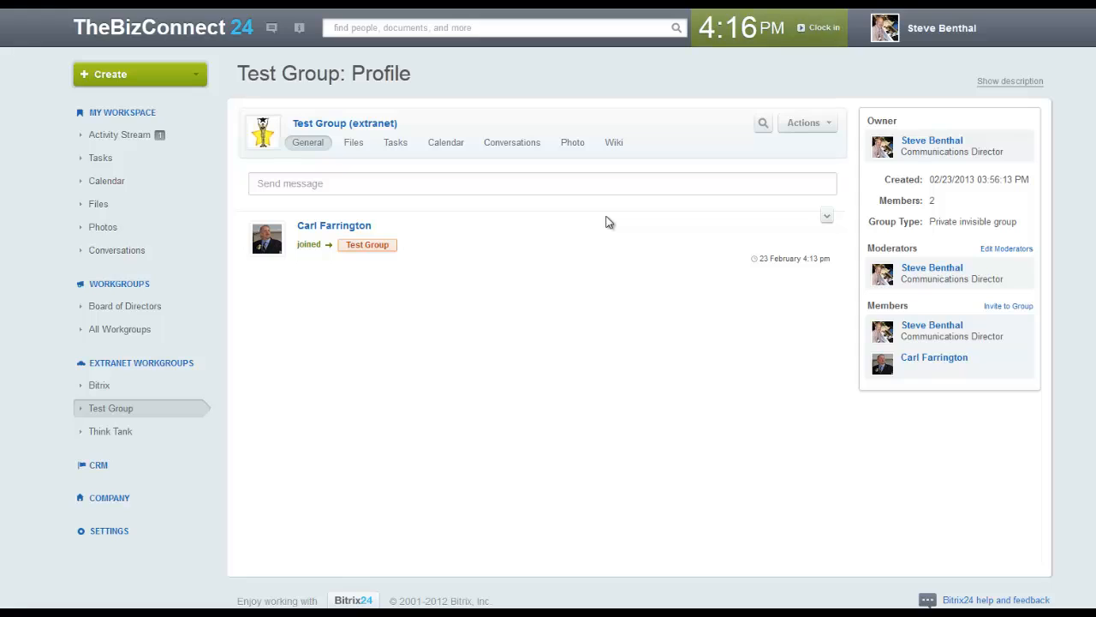
left_click(807, 123)
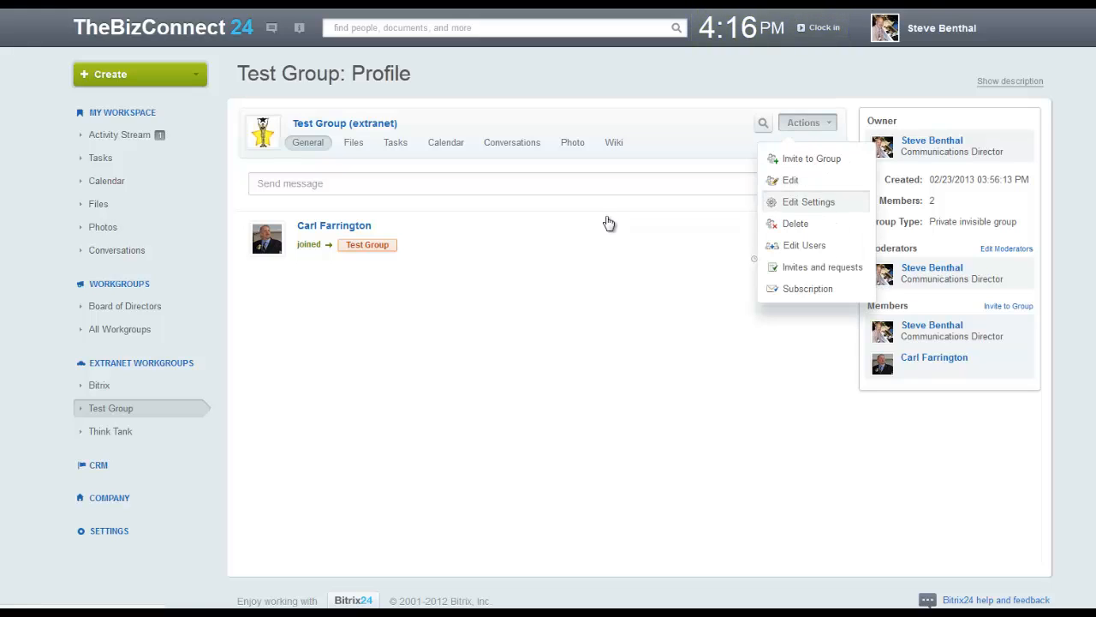
Promote the newly joined member to moderator from Test Group's Group Members list
left_click(804, 245)
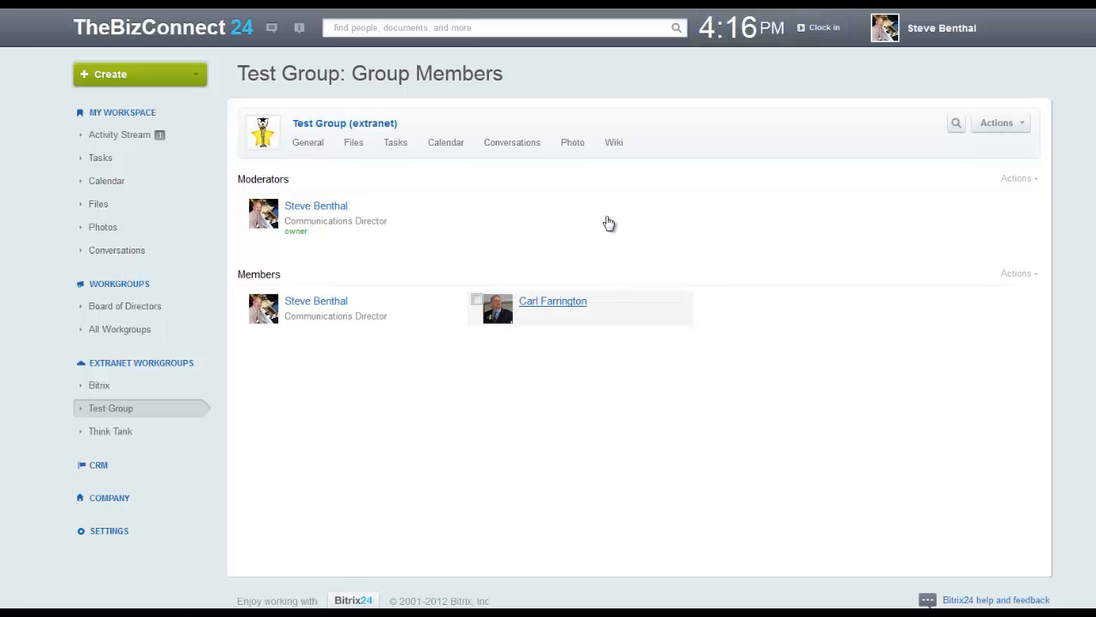
left_click(1019, 273)
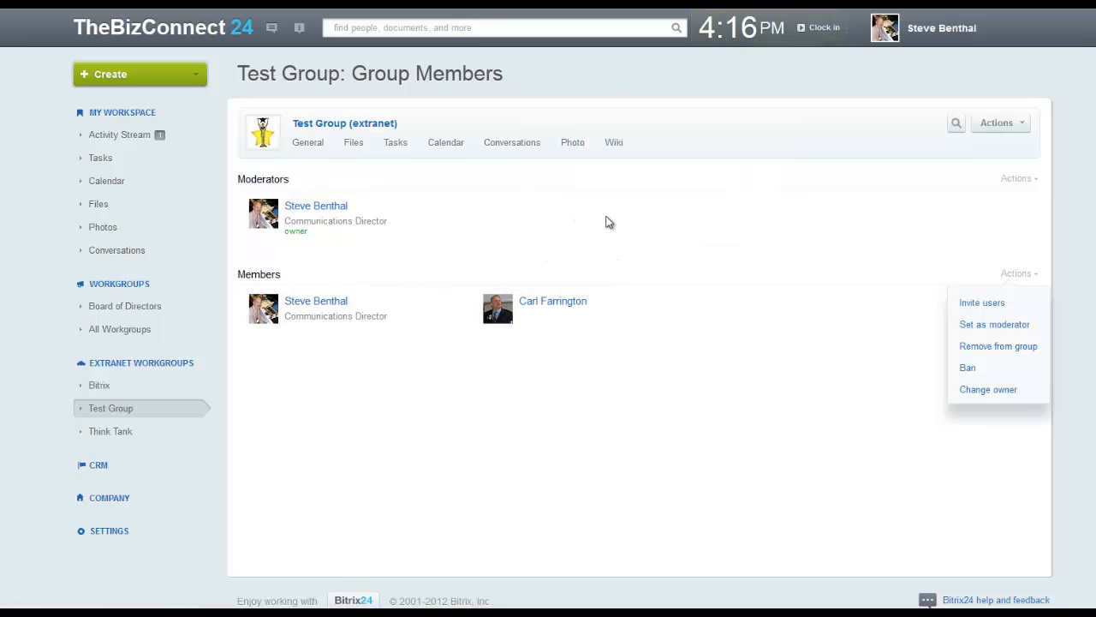
left_click(477, 299)
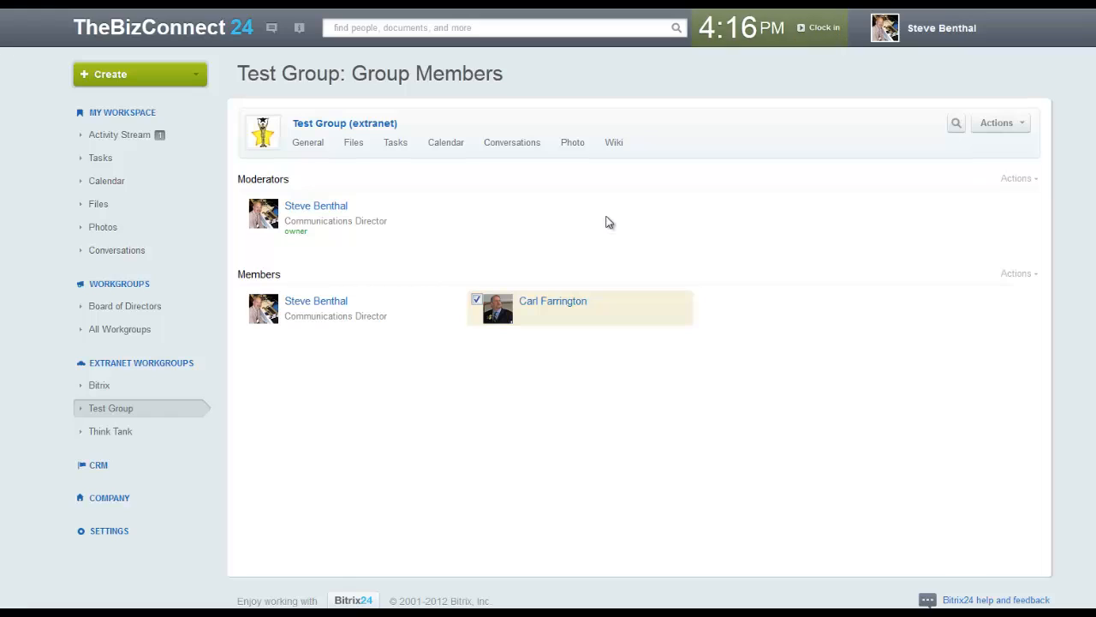
left_click(1018, 273)
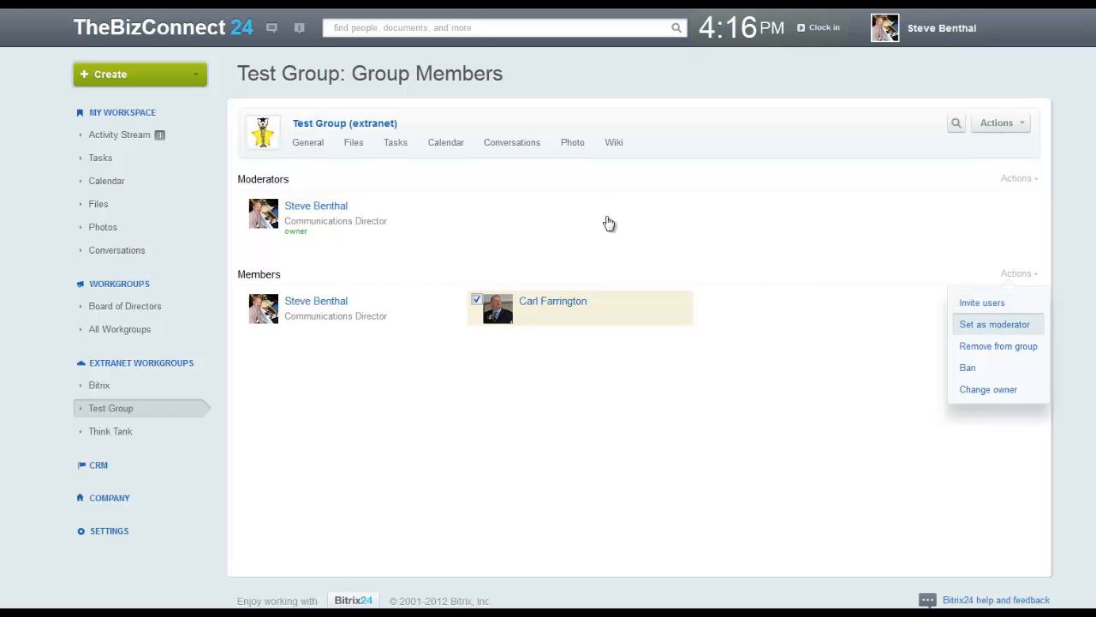
left_click(994, 324)
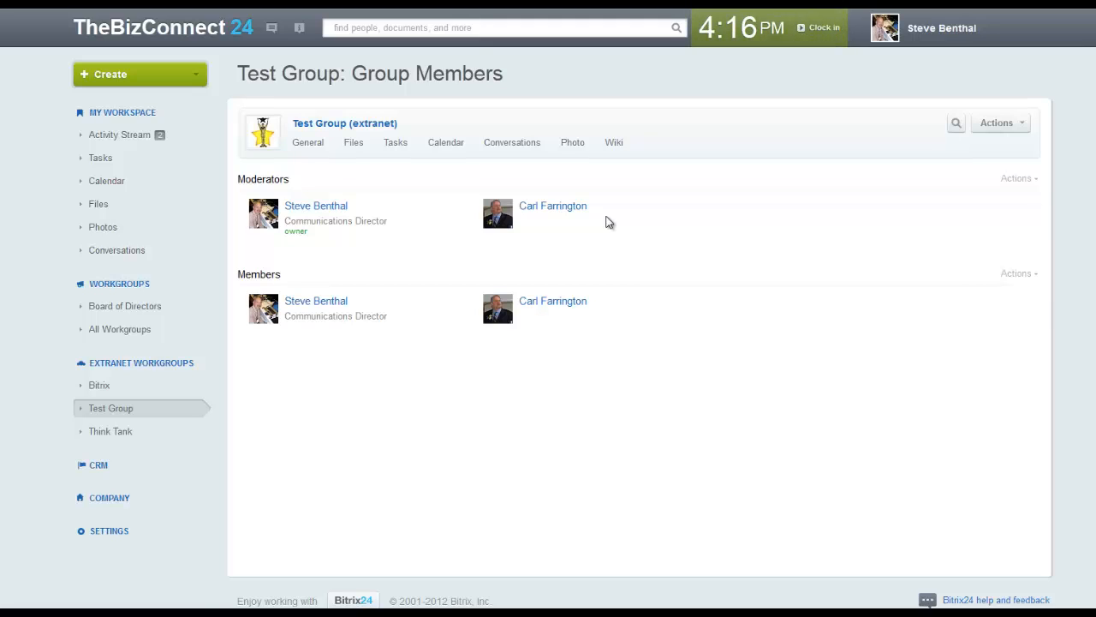
left_click(997, 123)
Open Test Group's Edit Settings page and scroll through the Group Settings
left_click(1002, 202)
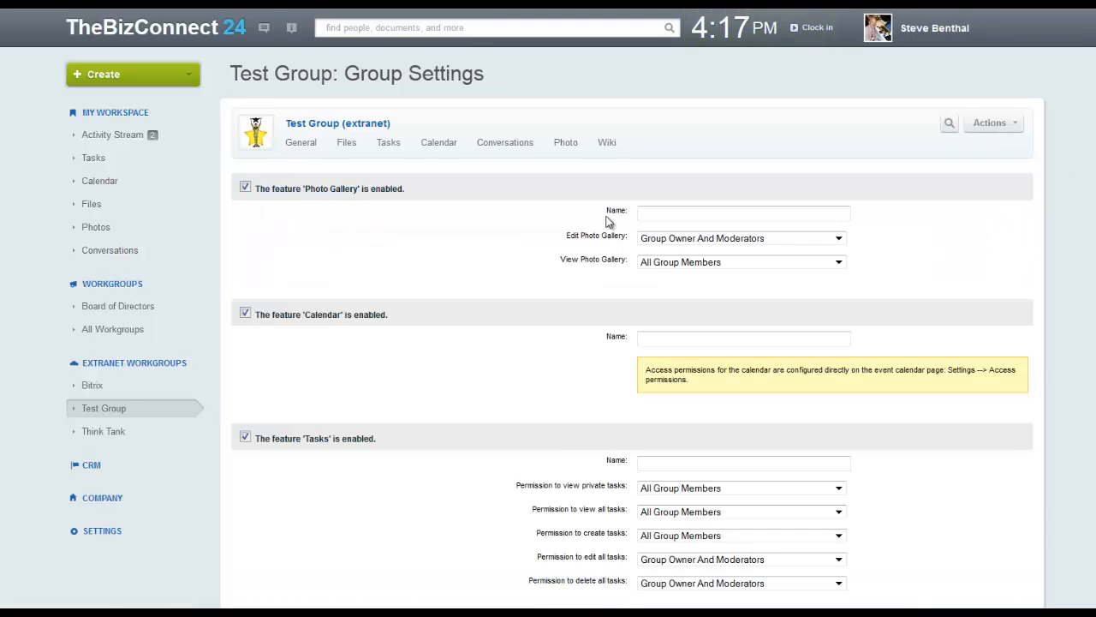
scroll(609, 222, "down", 9)
scroll(609, 222, "up", 4)
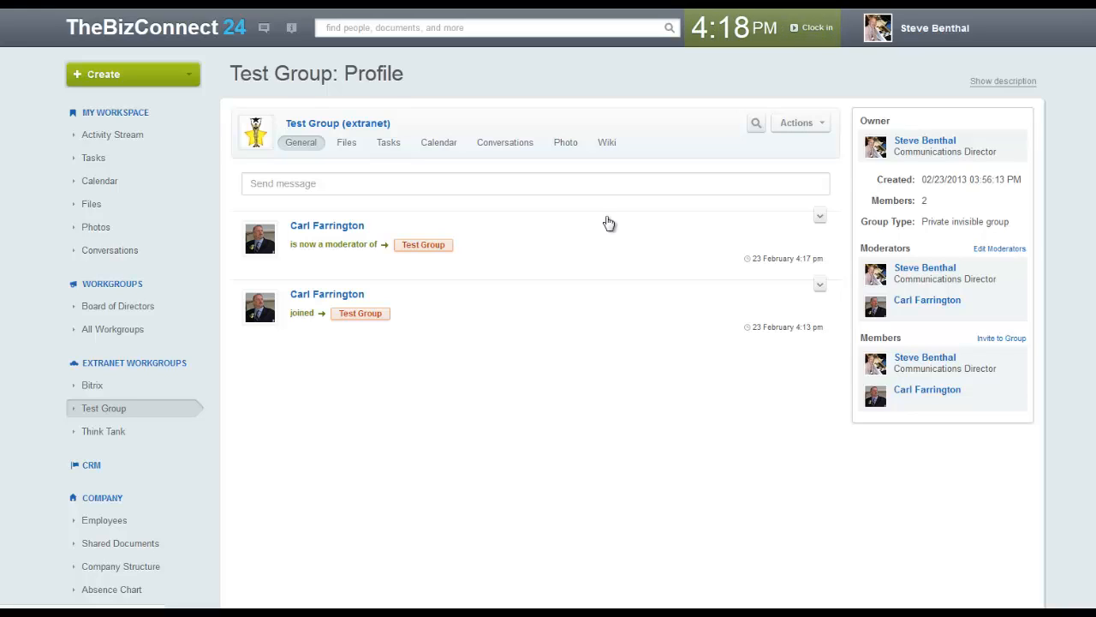
In Test Group's edit form, uncheck 'The group is available in extranet'
left_click(801, 123)
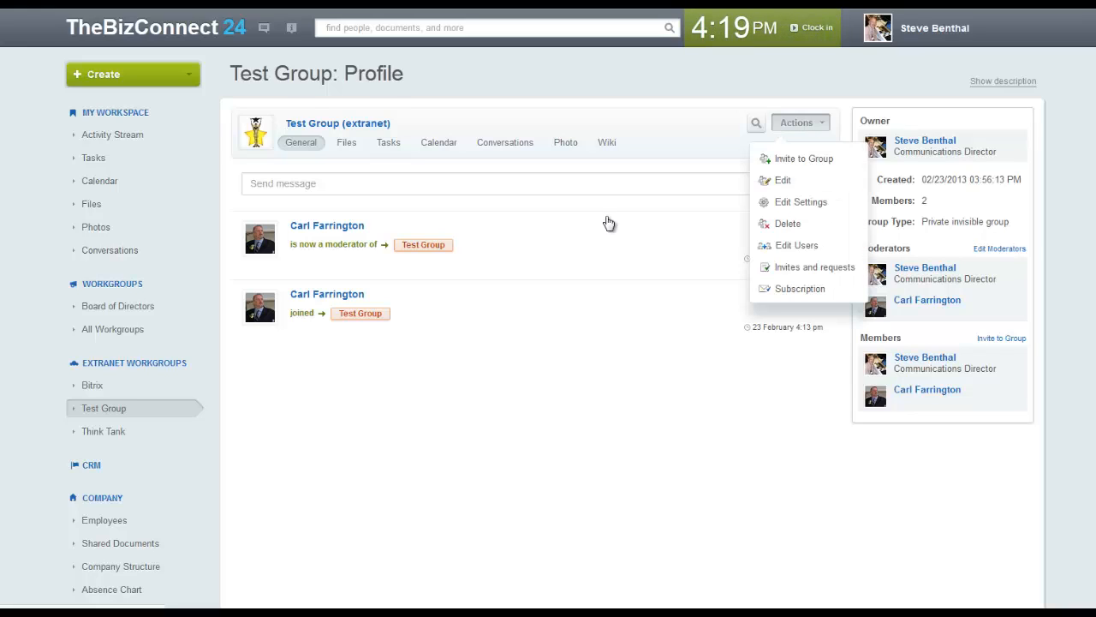
left_click(784, 182)
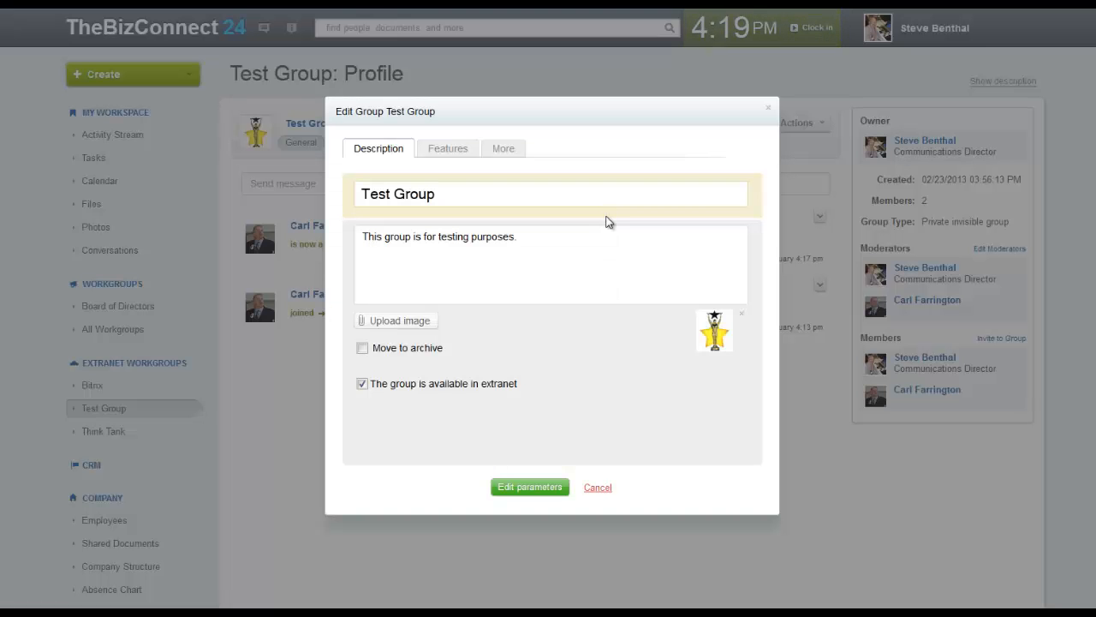
left_click(362, 384)
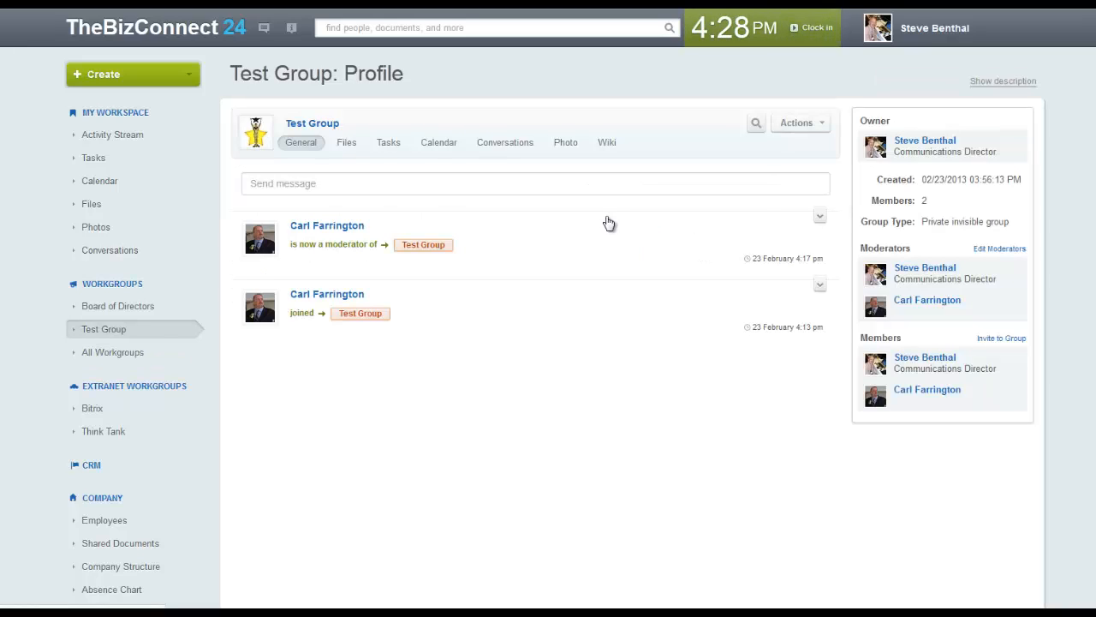
Open Test Group's notification Subscription page from the Actions menu
left_click(801, 123)
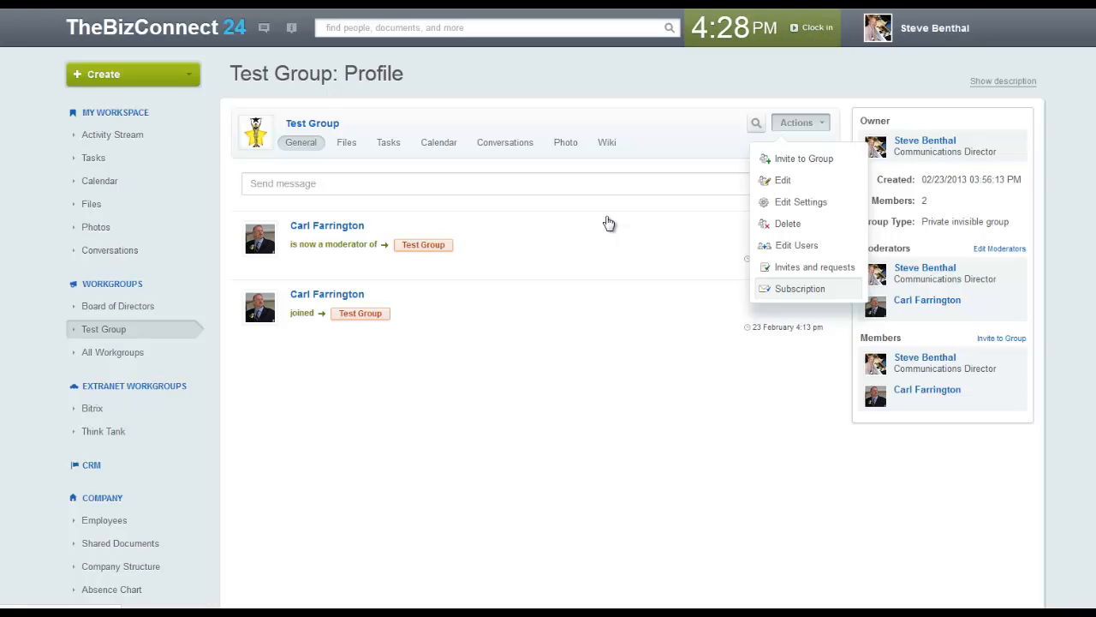
left_click(800, 289)
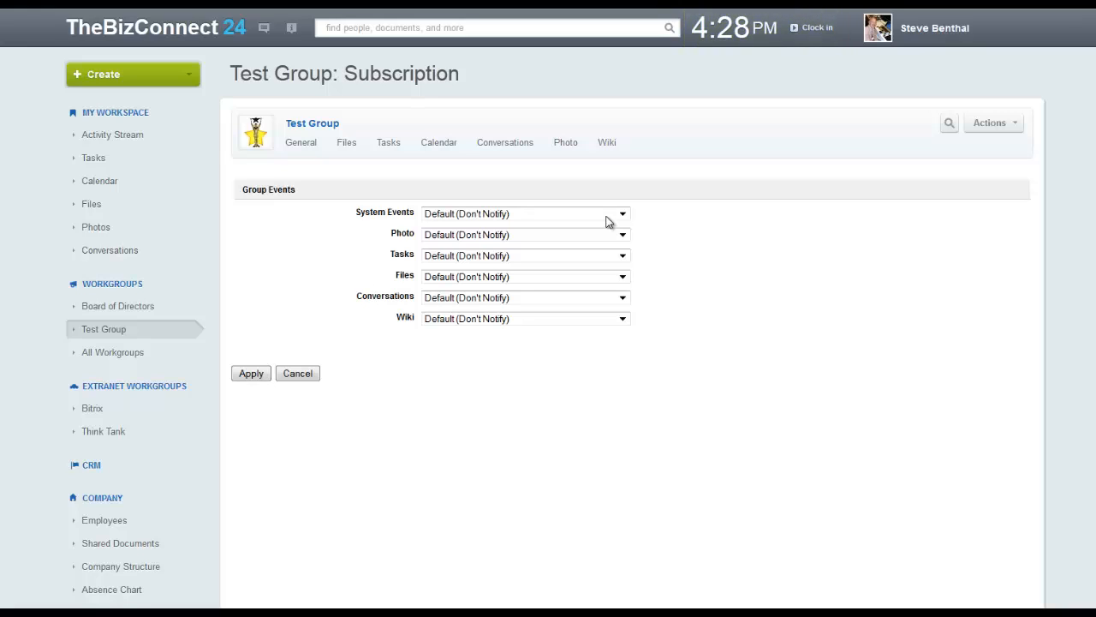
Review the System Events notification choices, leaving it at Default (Don't Notify)
left_click(605, 221)
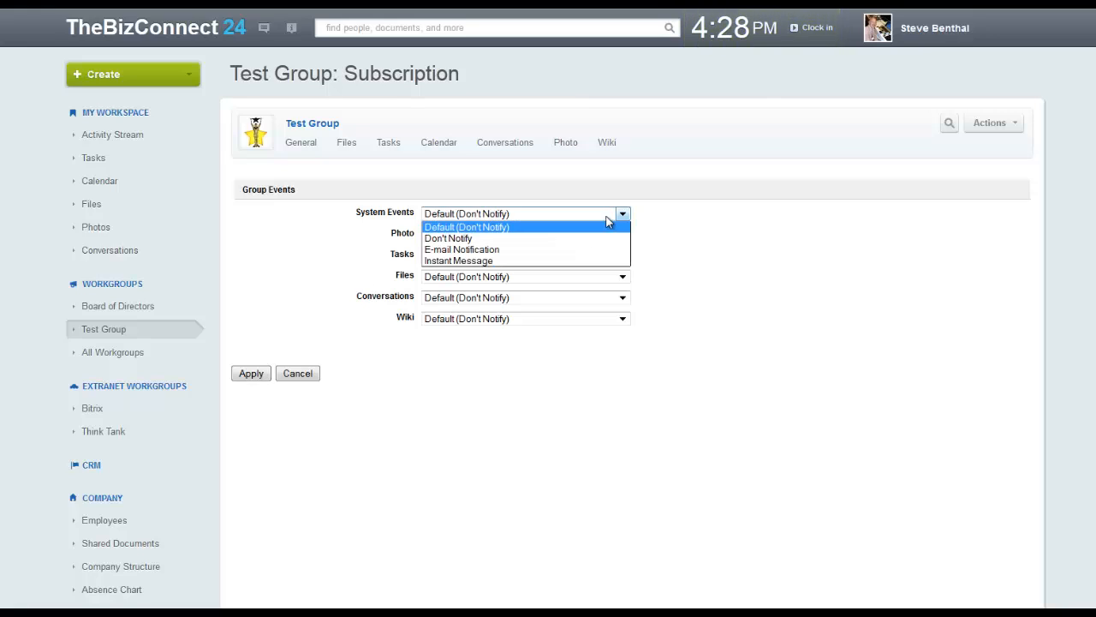
key("Down")
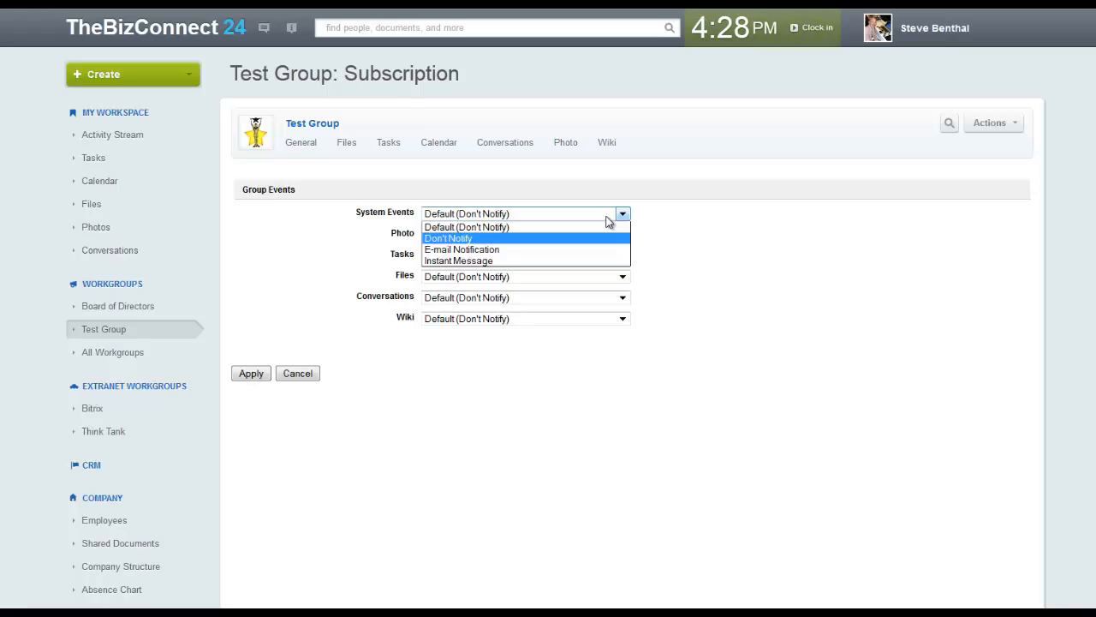
key("Down")
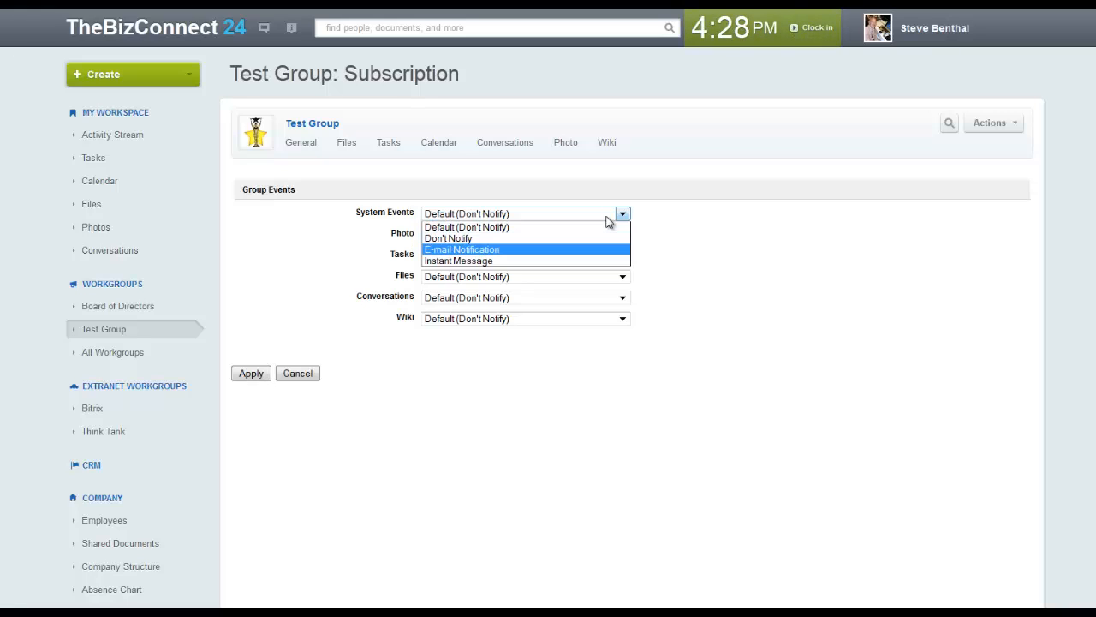
key("Down")
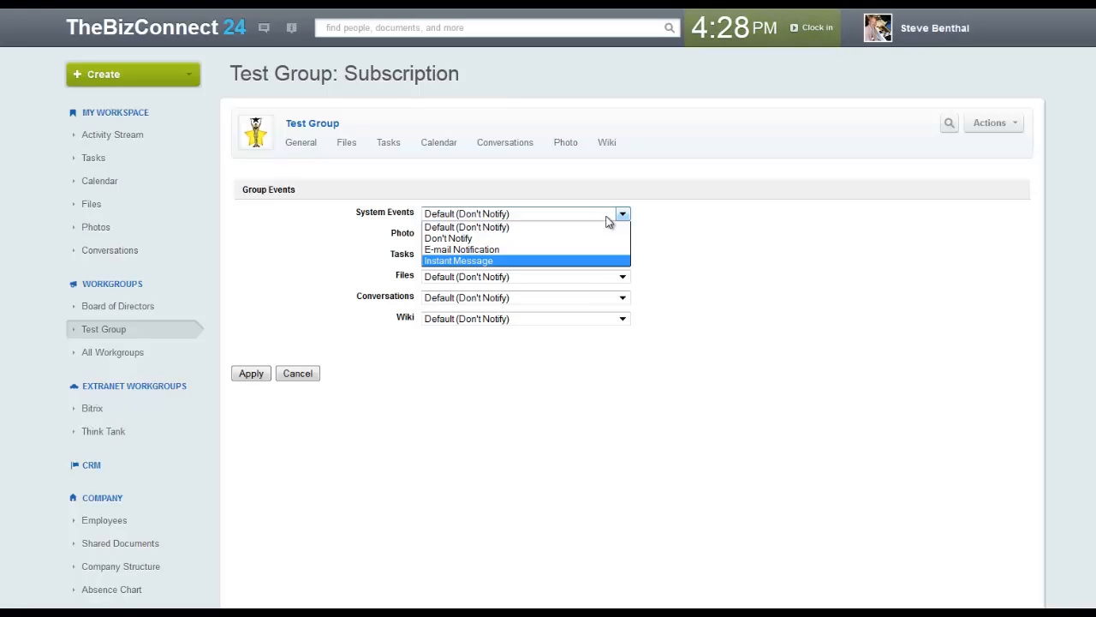
key("Up")
key("Up")
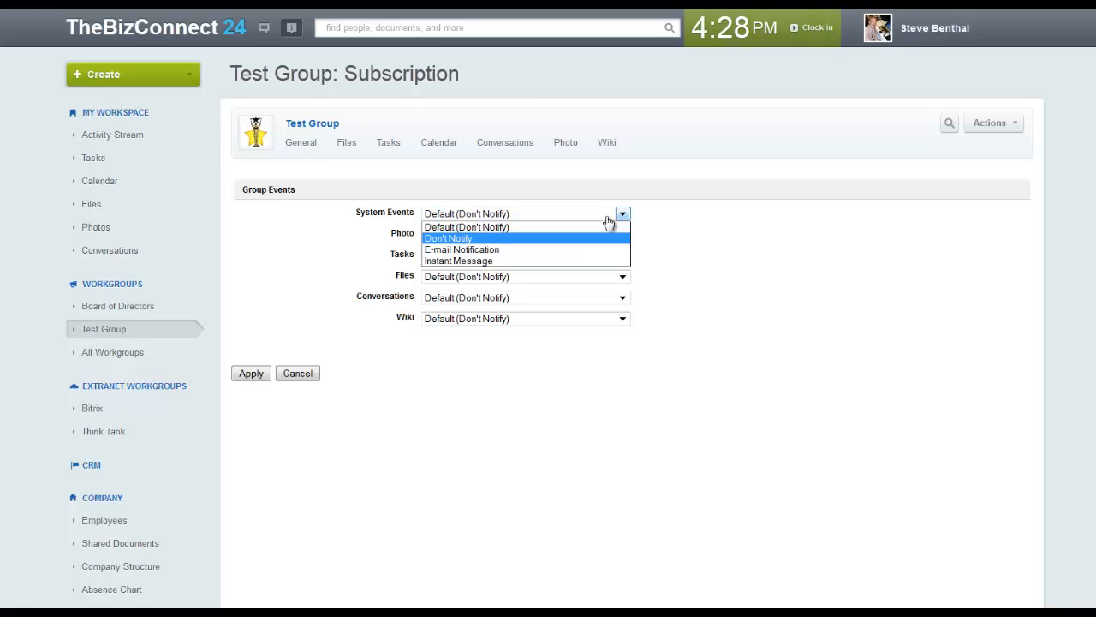
key("Down")
key("Down")
key("Escape")
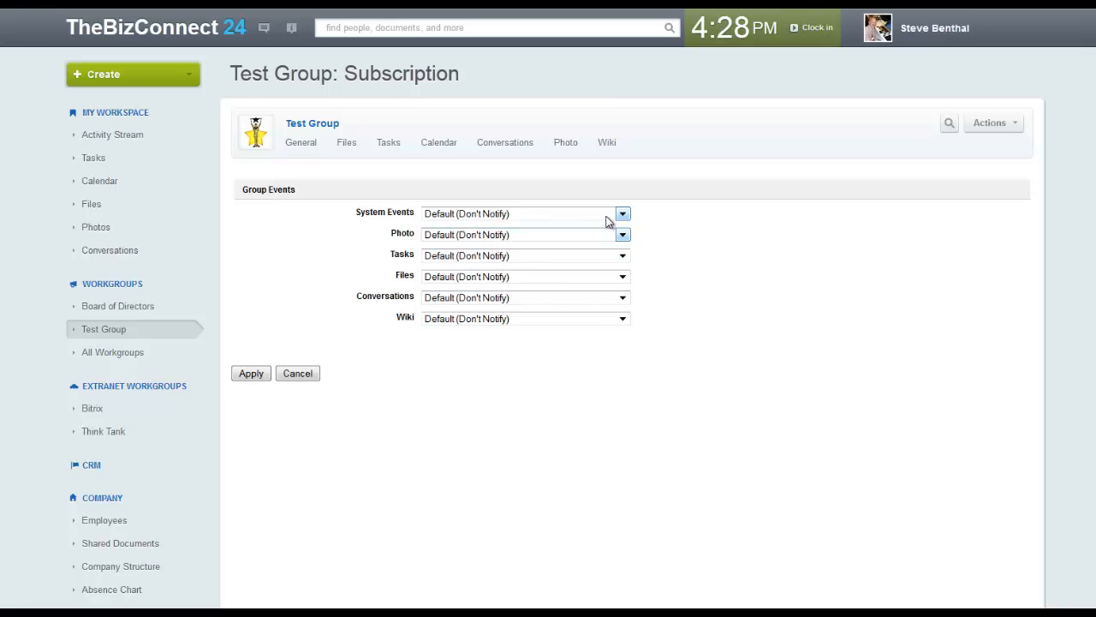
Set Photo notifications to Don't Notify and Tasks to E-mail Notification
key("alt+Down")
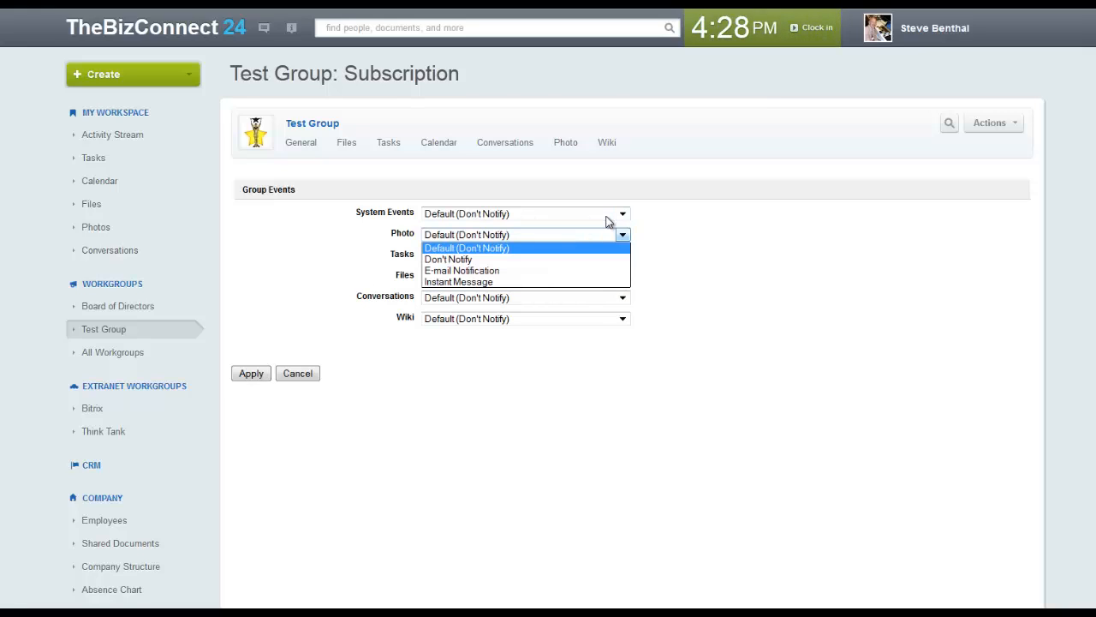
key("Down")
key("Tab")
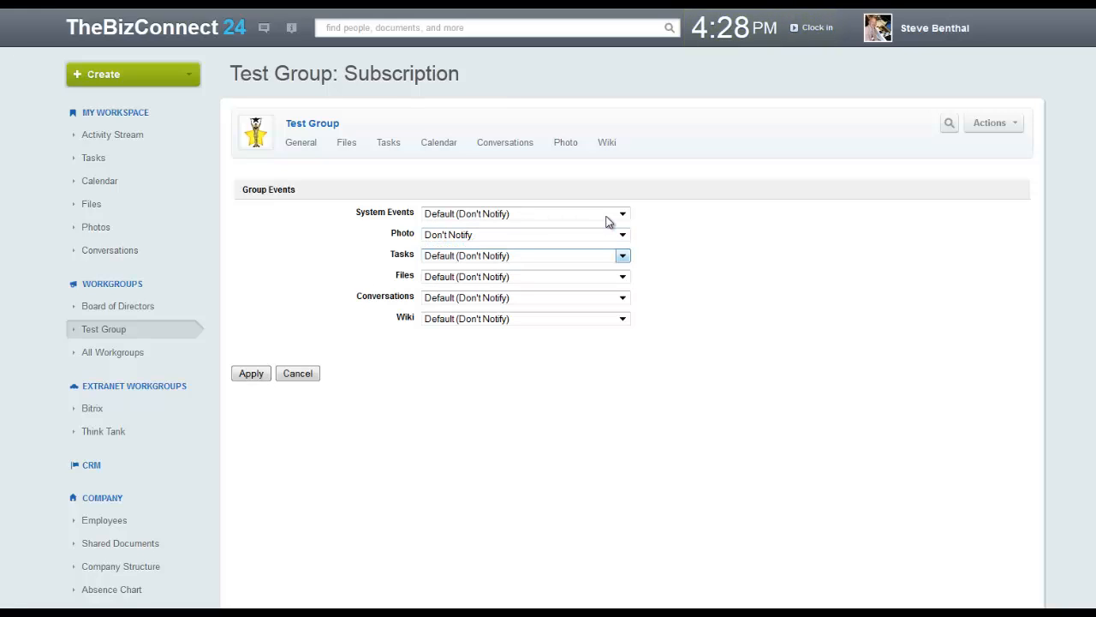
key("alt+Down")
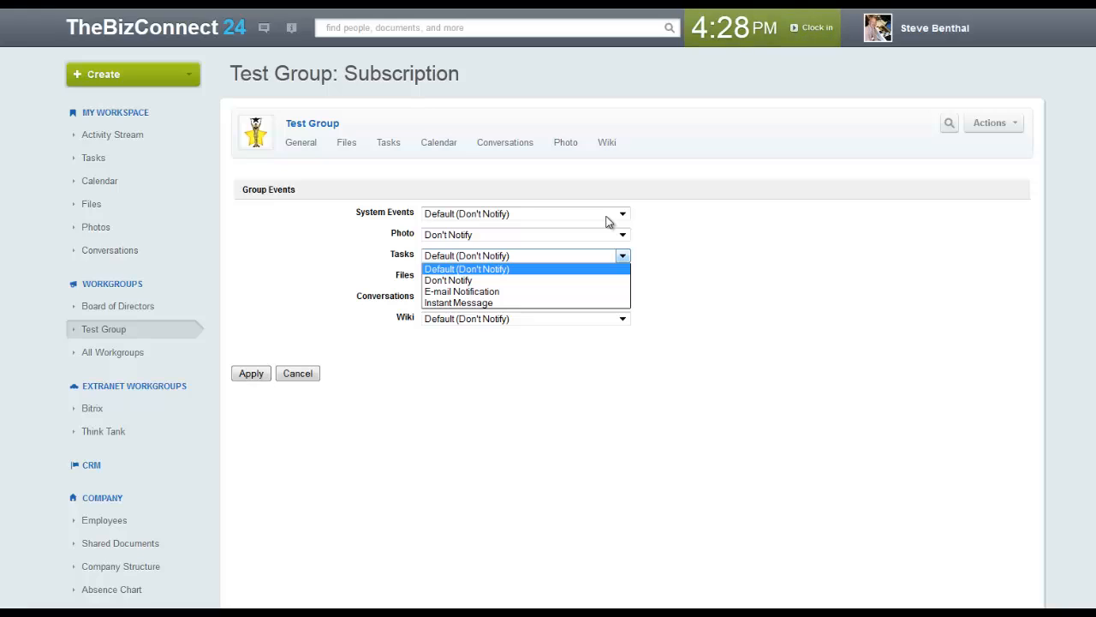
key("Down")
key("Down")
key("Tab")
key("Tab")
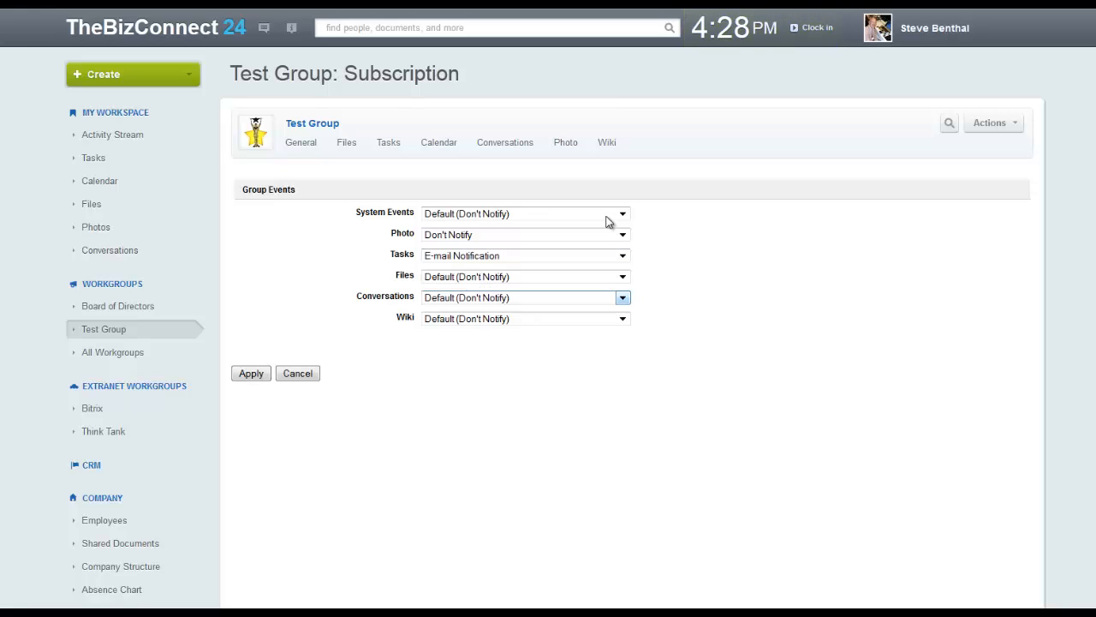
Set Files to E-mail Notification and Conversations to Instant Message, leaving Wiki at default
key("shift+Tab")
key("alt+Down")
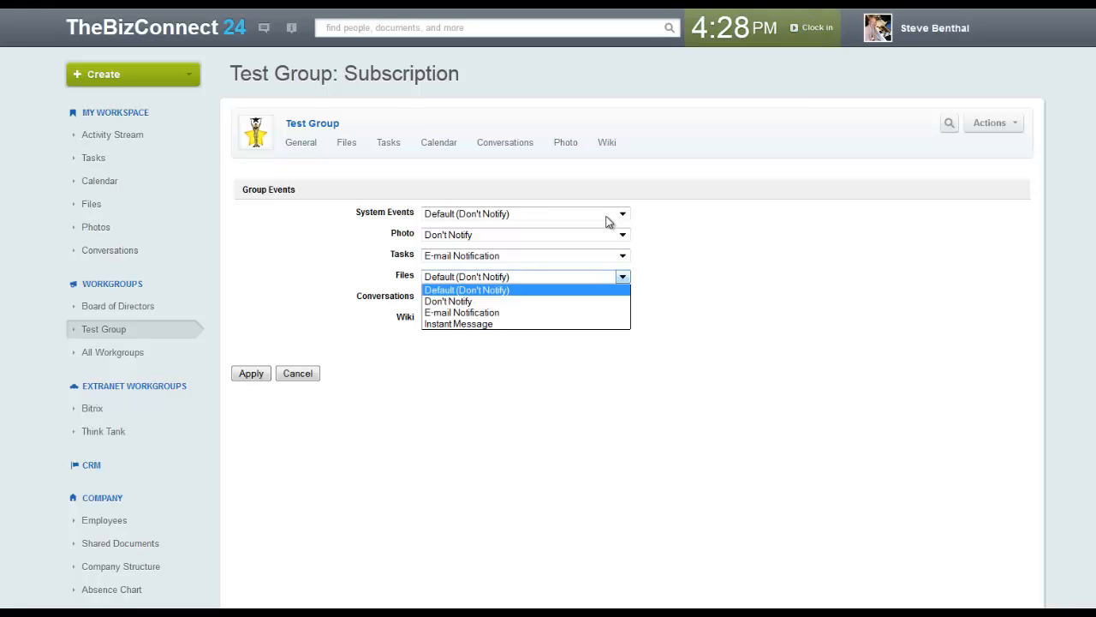
key("Down")
key("Down")
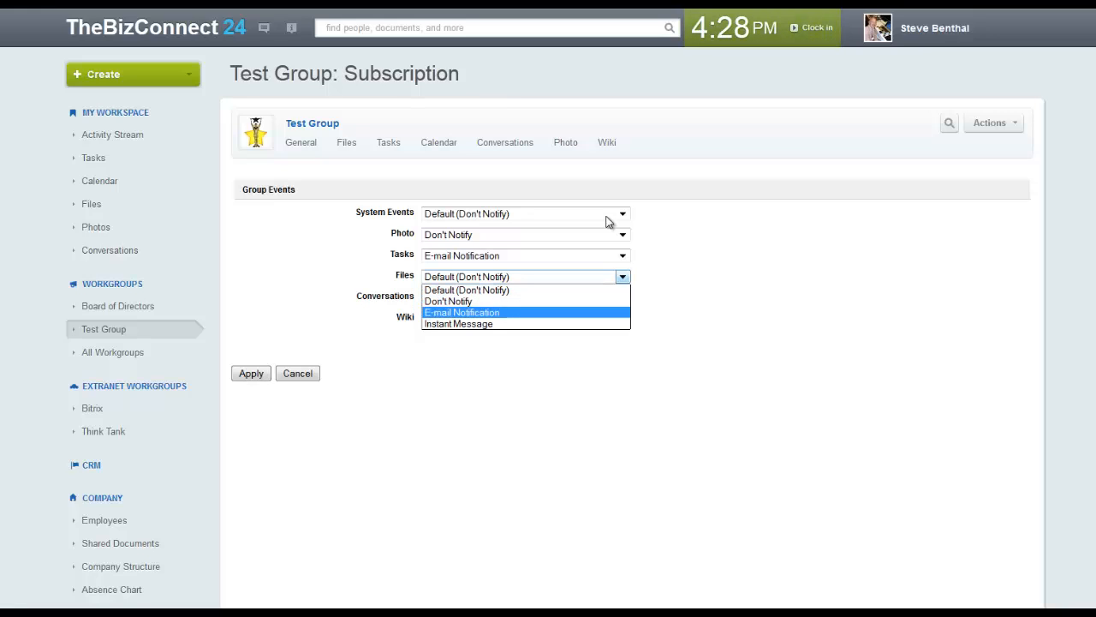
key("Return")
key("Tab")
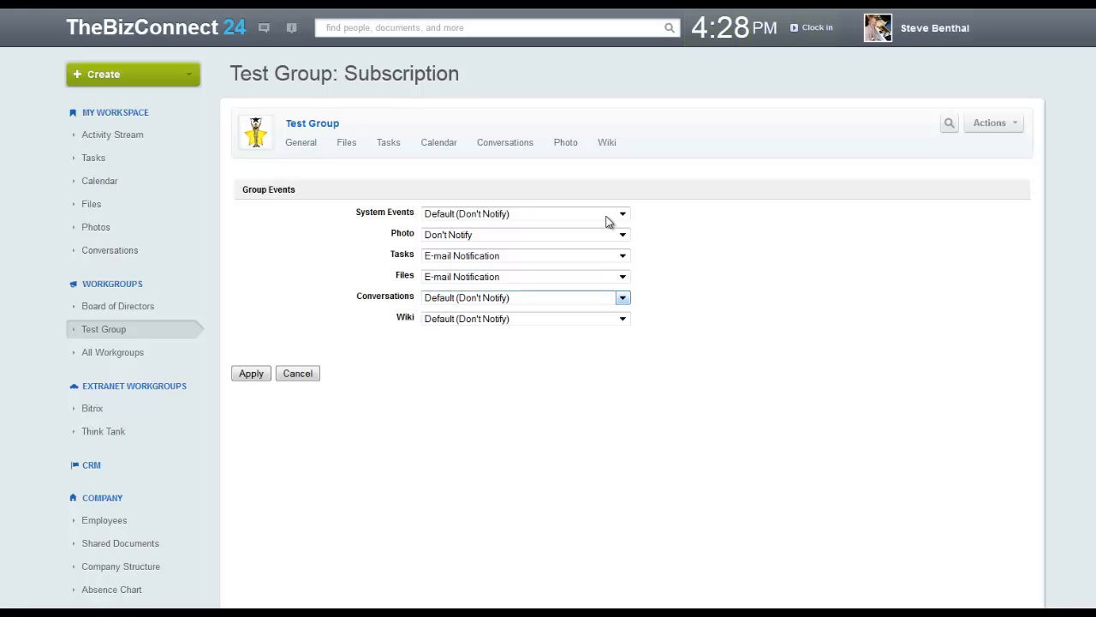
key("alt+Down")
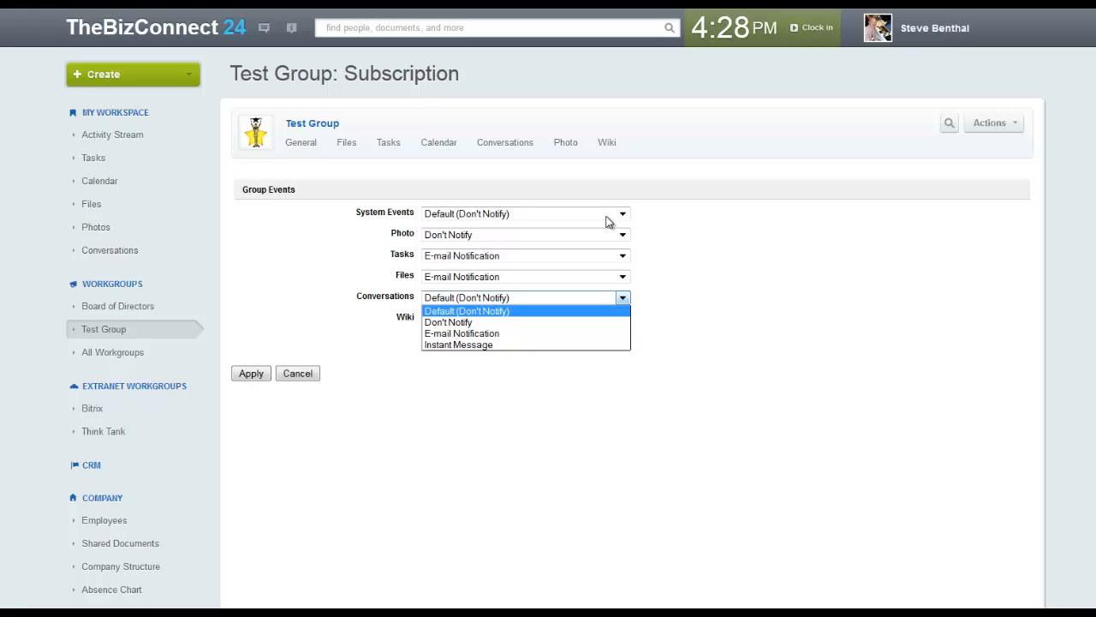
key("Down")
key("Down")
key("Down")
key("Return")
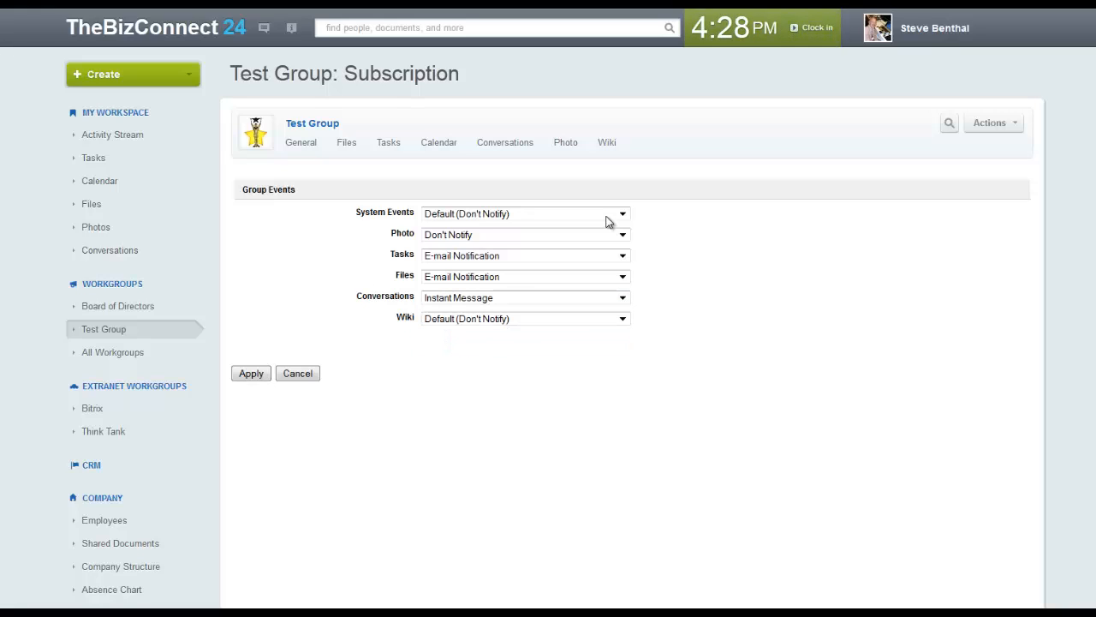
key("Tab")
key("alt+Down")
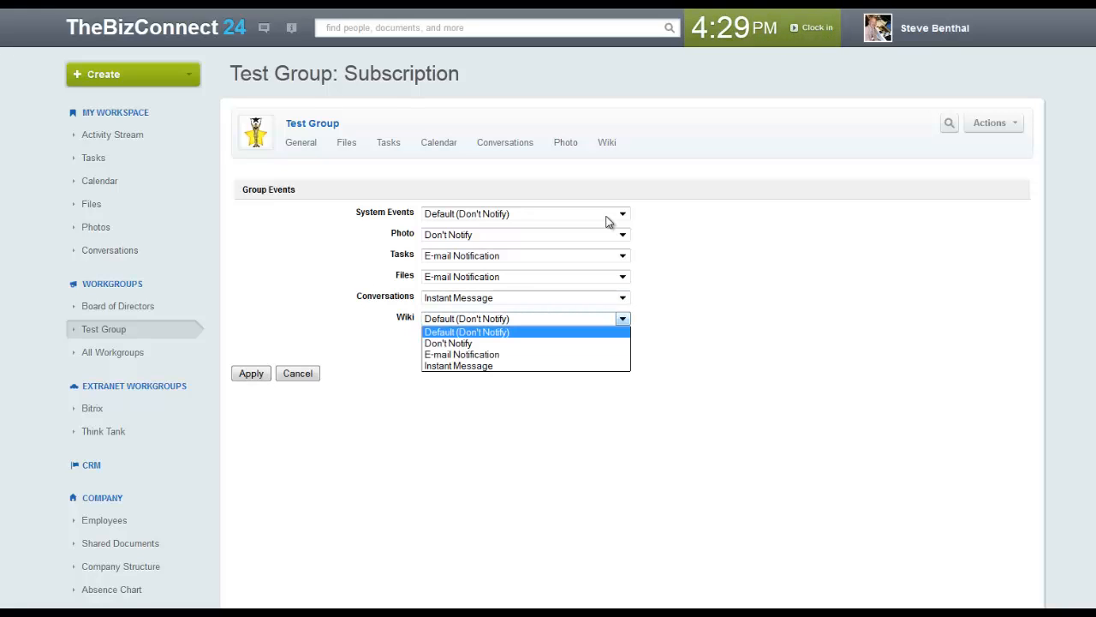
key("Return")
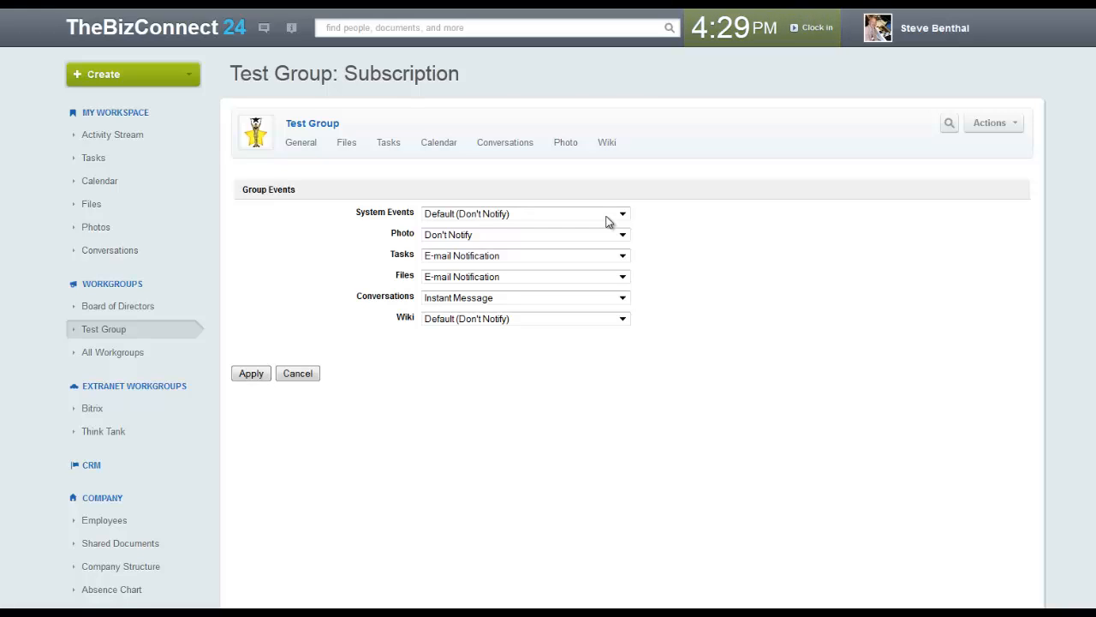
Open Test Group's Actions menu over the subscription settings
left_click(994, 122)
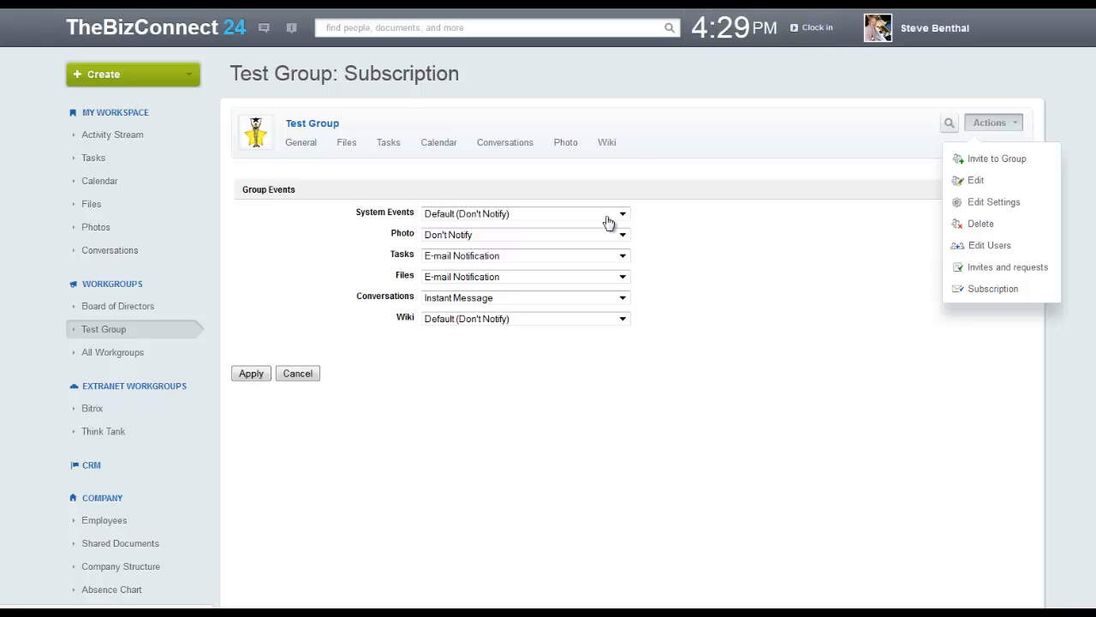